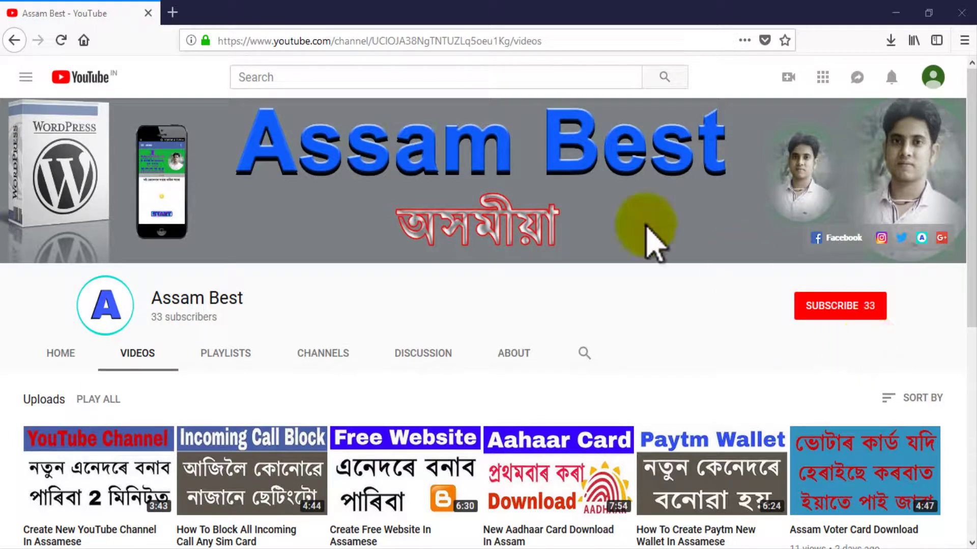
Step: Open allaasam.000webhostapp.com in a new browser tab and look over its home page
click(172, 12)
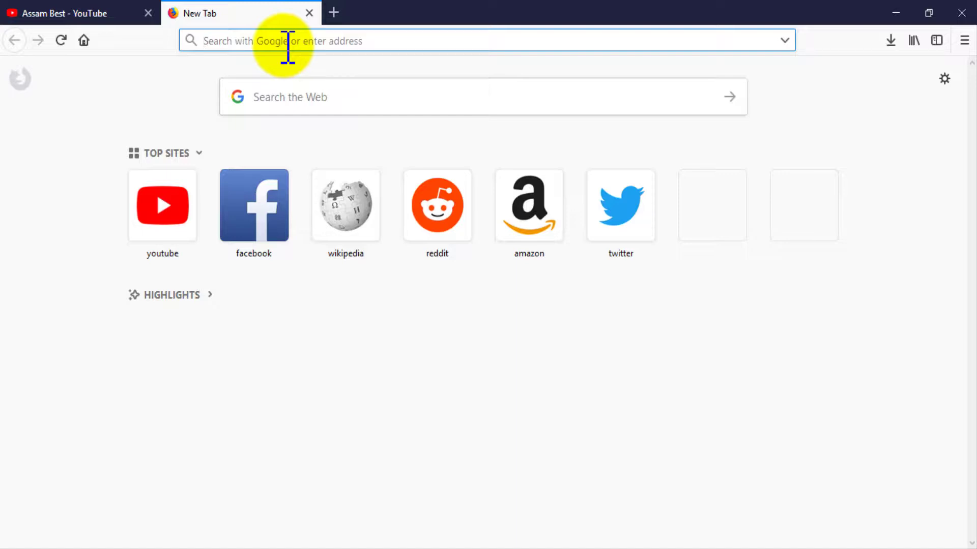
text(allaasam.000webhostapp.com)
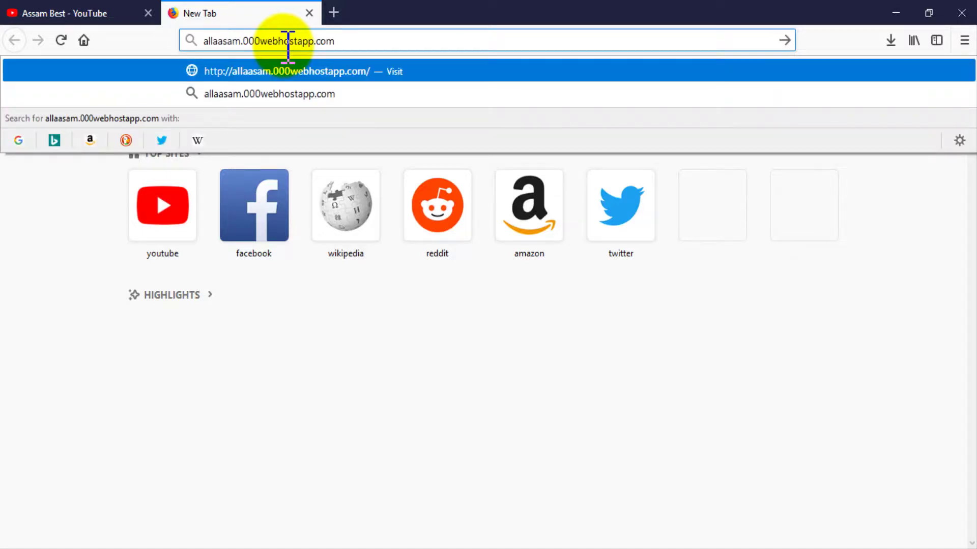
key(Return)
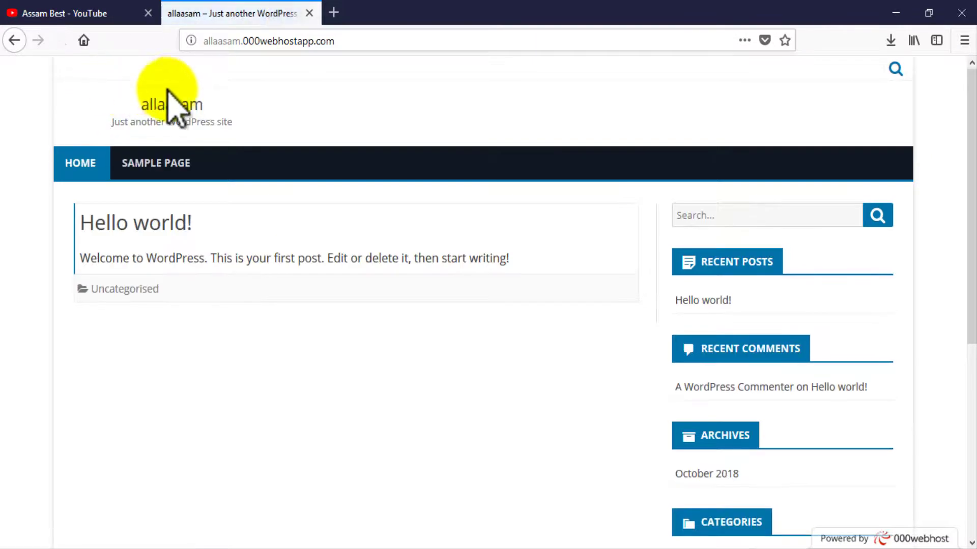
scroll(421, 213, down, 5)
scroll(421, 213, up, 5)
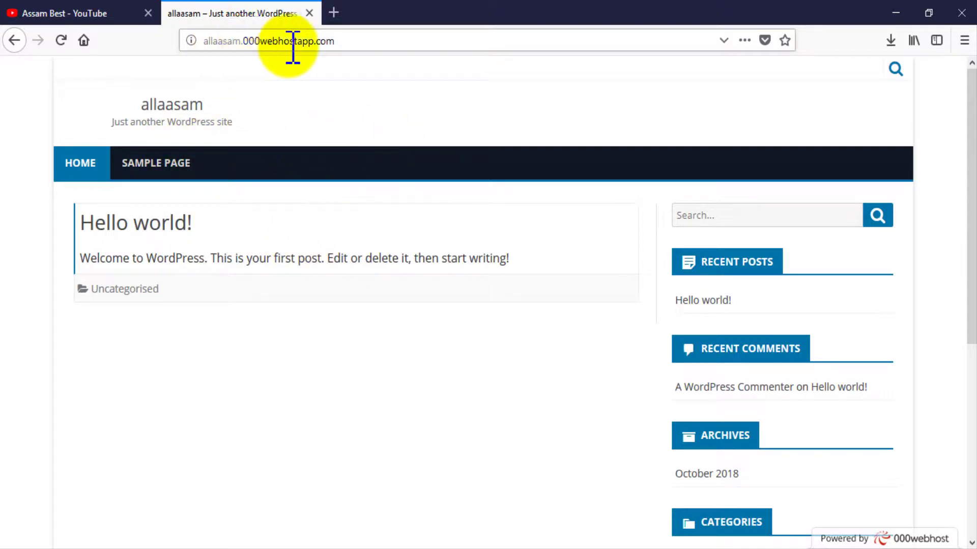
Step: Extend the site address with /wp-admin and load the WordPress login page
click(349, 43)
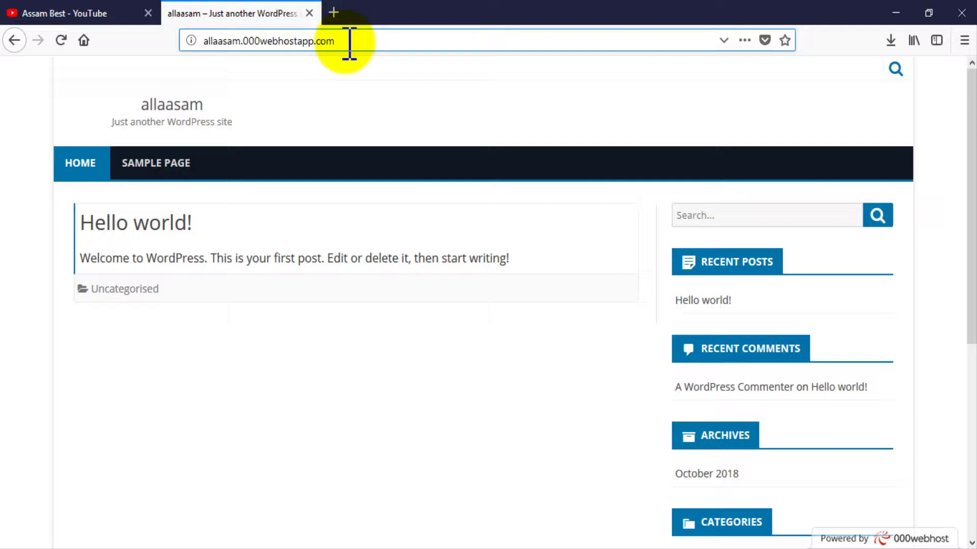
drag(348, 43, 194, 39)
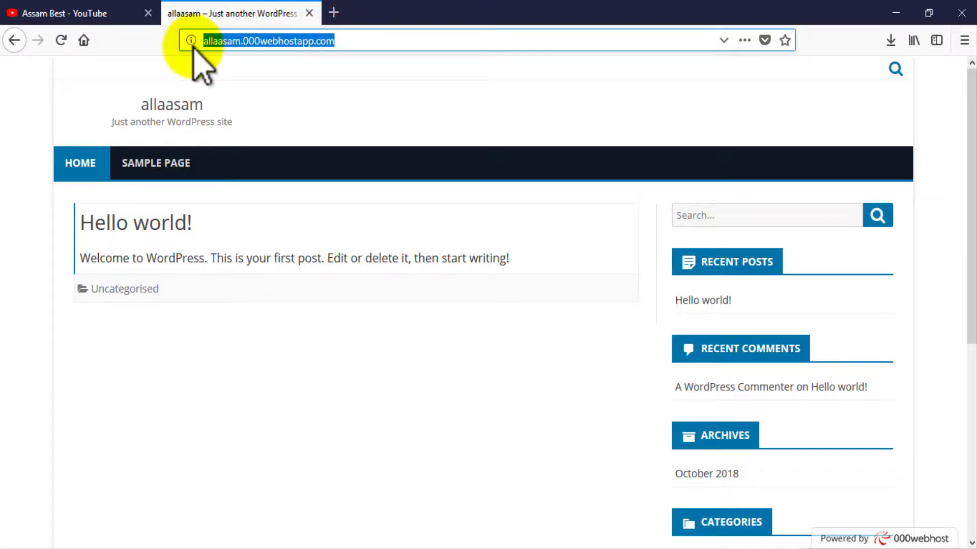
click(351, 45)
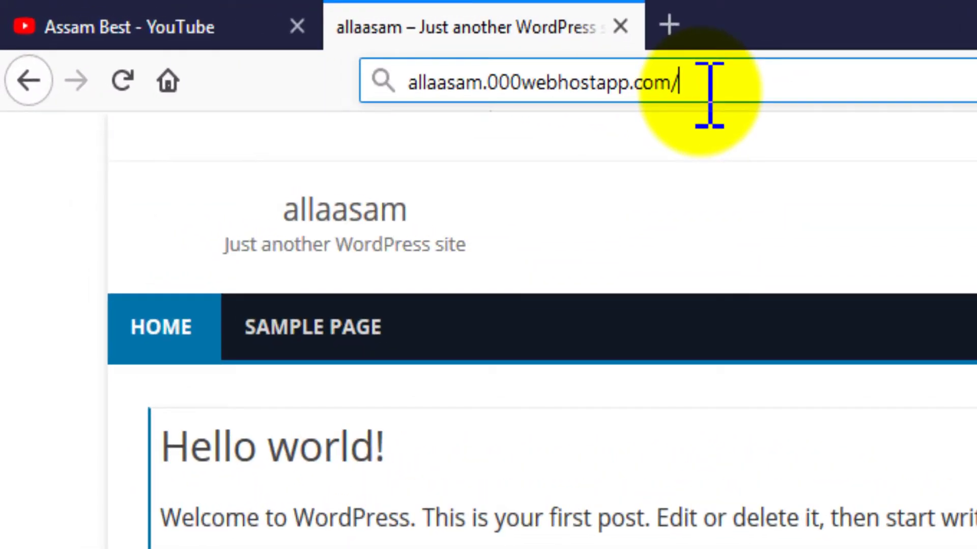
text(/wp-admin)
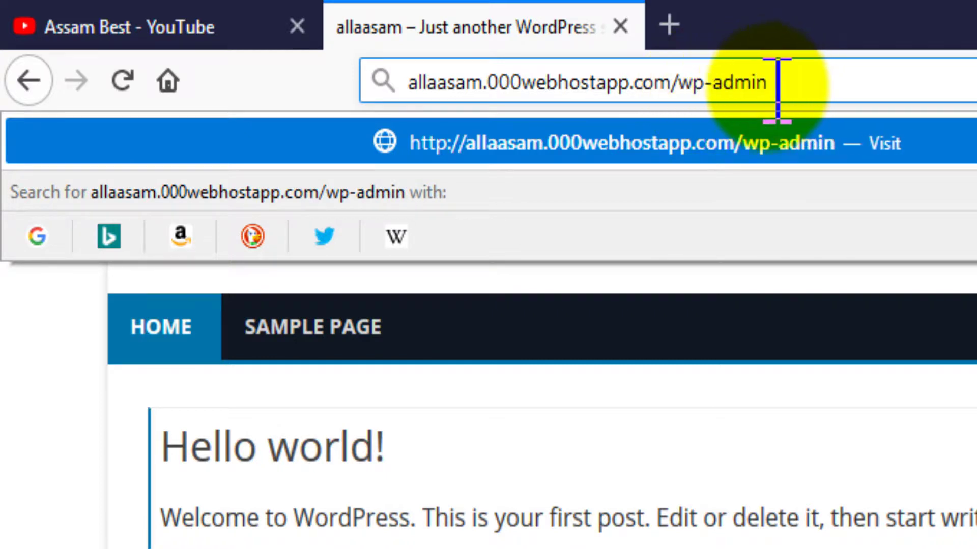
click(672, 83)
drag(750, 83, 797, 83)
click(797, 84)
key(Return)
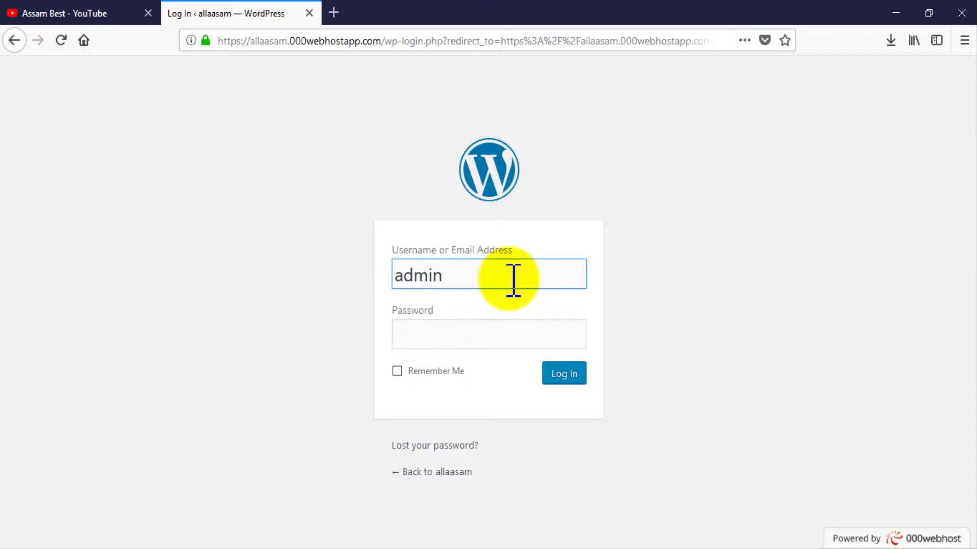
Step: Enter the account password and log in to the WordPress dashboard
click(501, 337)
text(a)
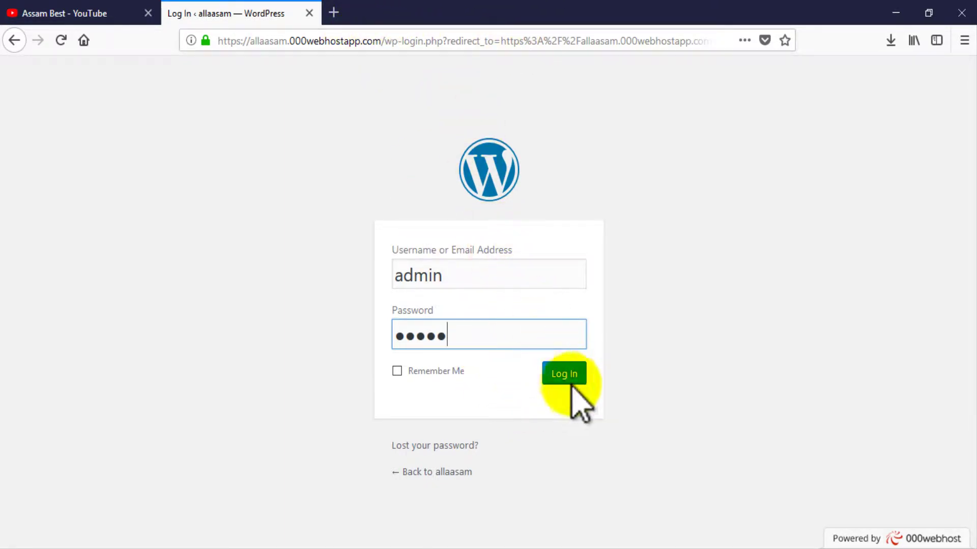
click(559, 375)
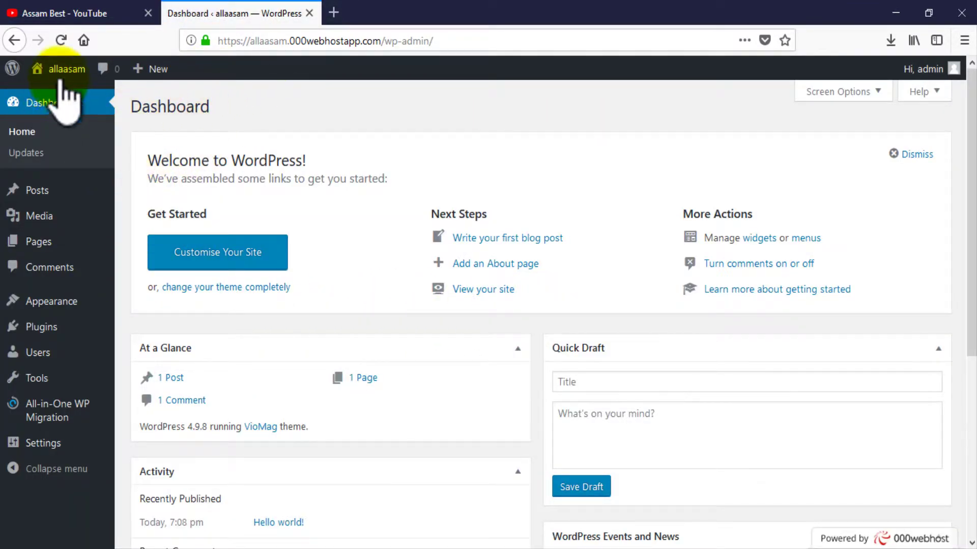
Step: Open the live site in a separate browser tab, look over its front page and return to the dashboard
mouse_move(62, 76)
right_click(65, 94)
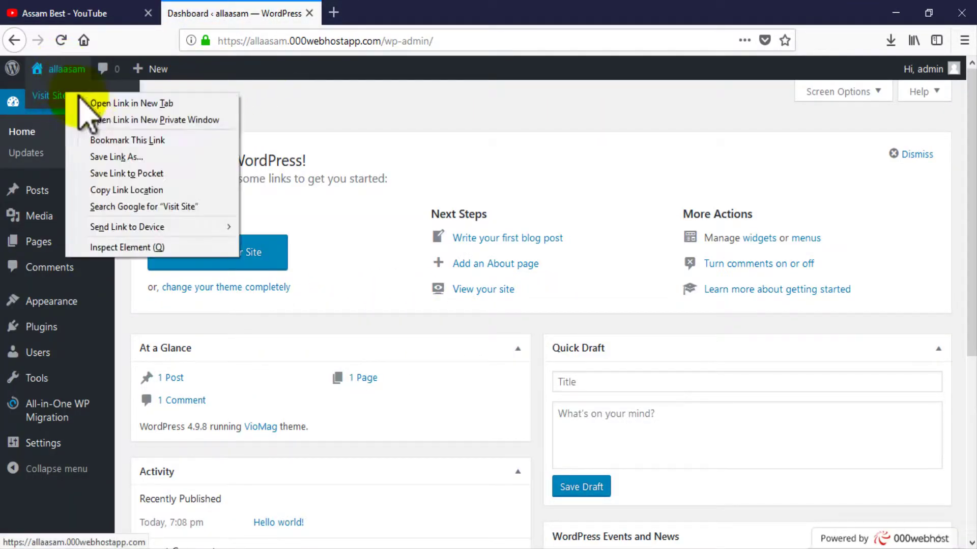
click(106, 105)
click(448, 13)
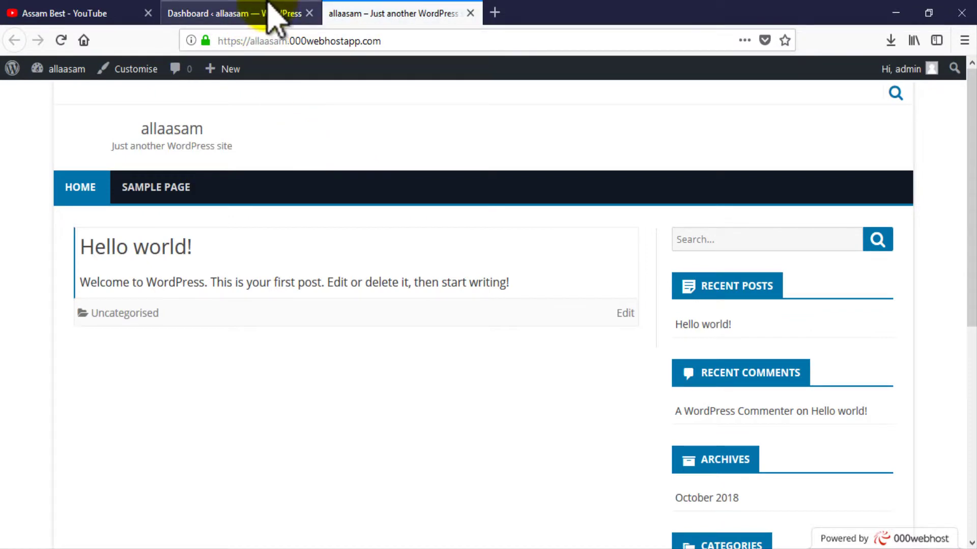
scroll(364, 239, down, 8)
scroll(371, 239, up, 8)
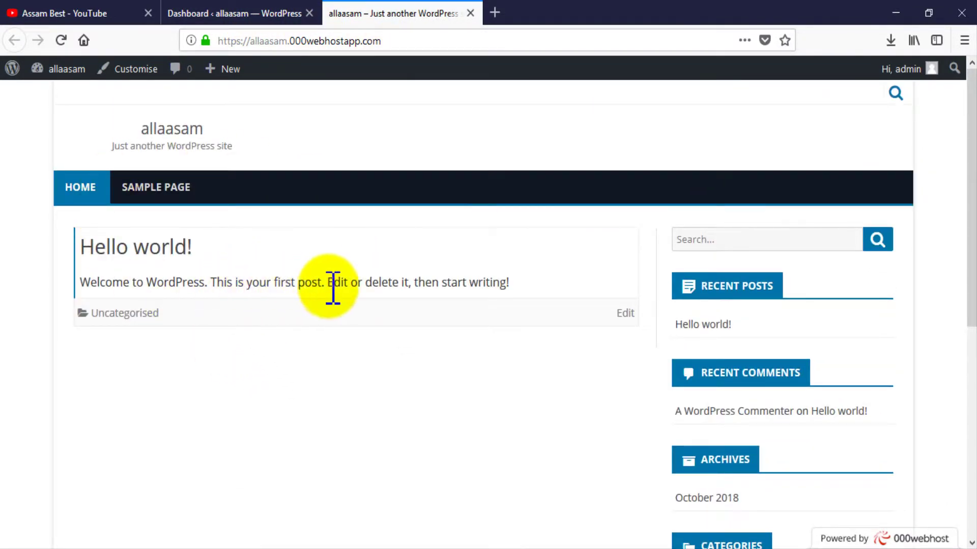
click(239, 21)
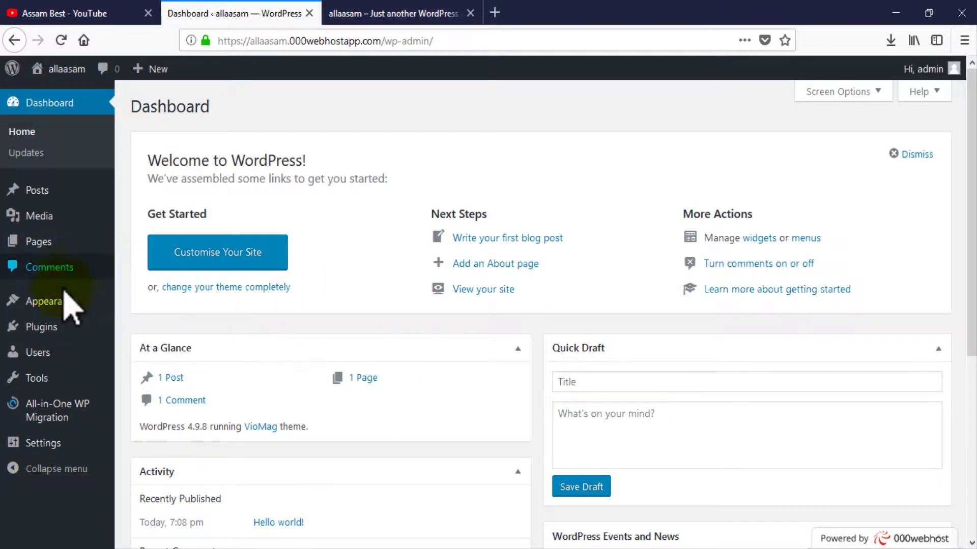
Step: Open the Themes management page and examine the installed themes
mouse_move(52, 308)
click(140, 305)
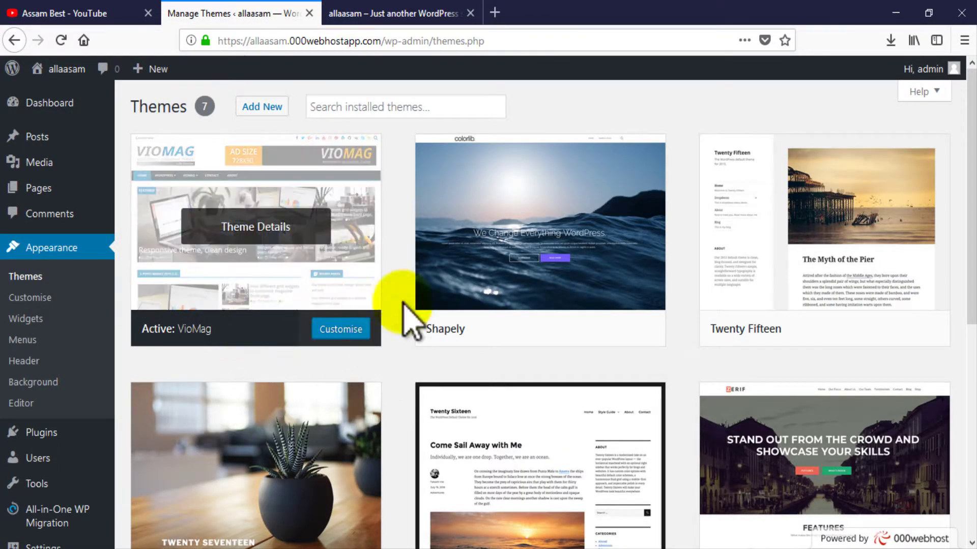
drag(495, 43, 199, 68)
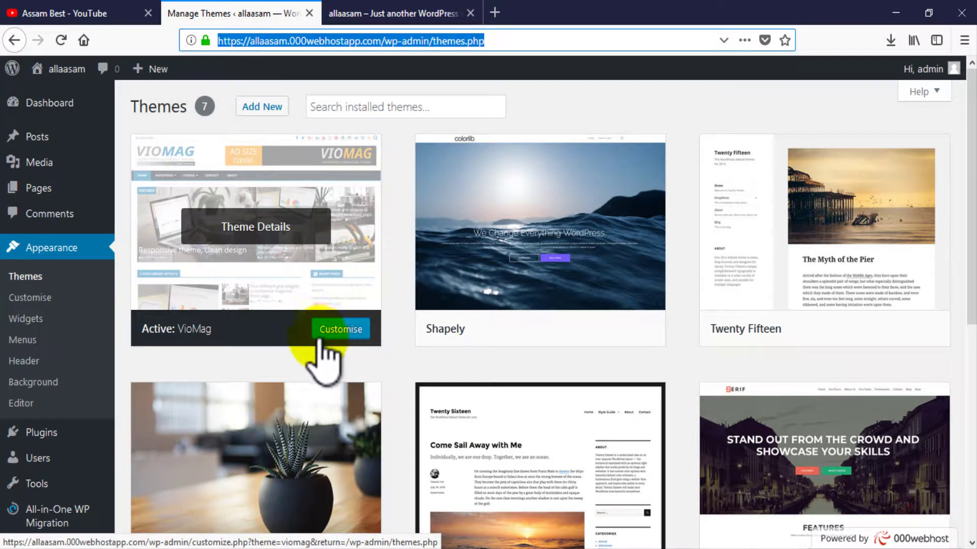
mouse_move(597, 334)
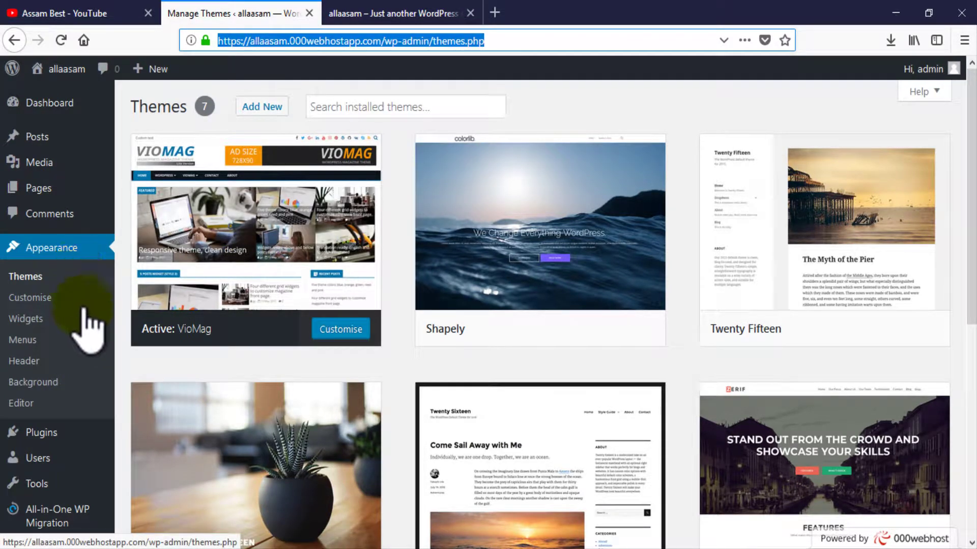
Step: Go from the installed plugins to adding a new one and search for Child Theme Configurator
mouse_move(56, 436)
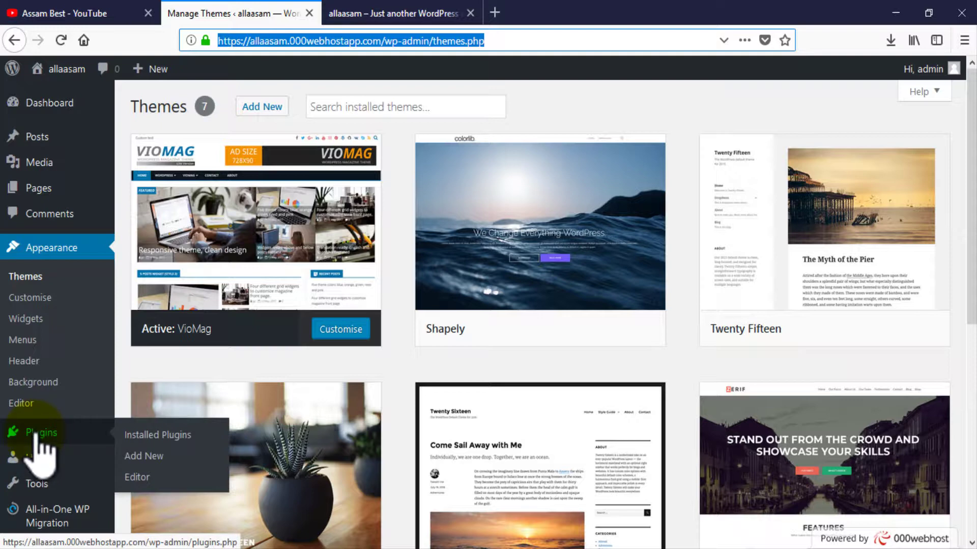
click(148, 435)
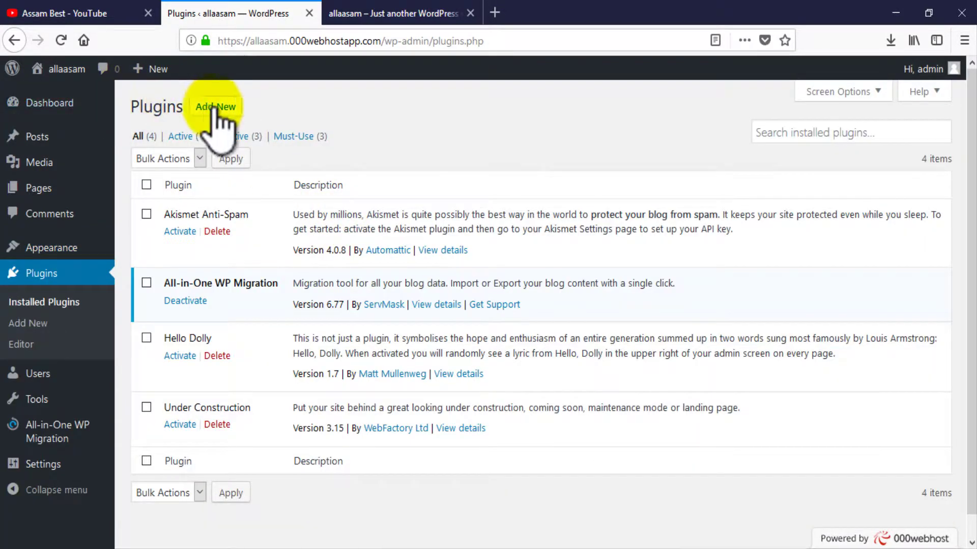
click(220, 106)
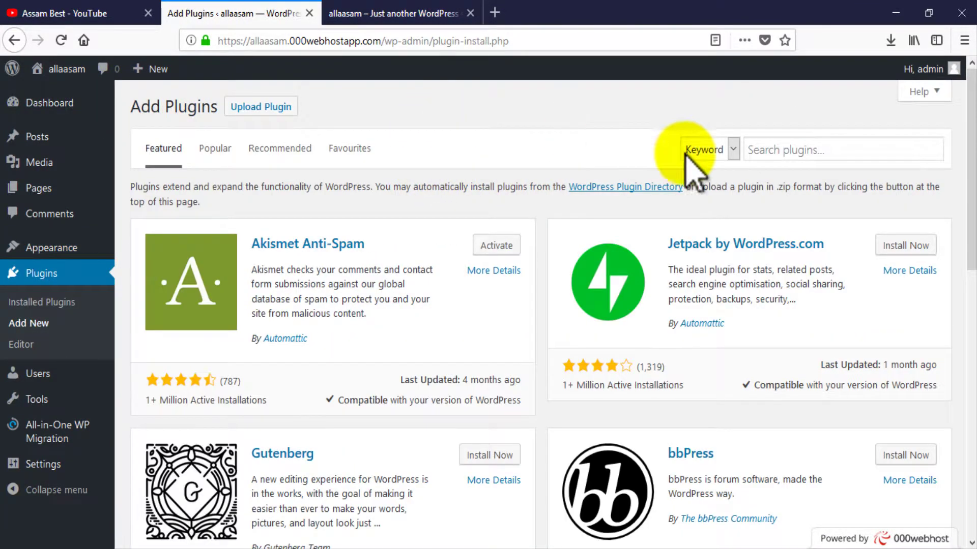
scroll(626, 351, down, 5)
scroll(606, 283, up, 5)
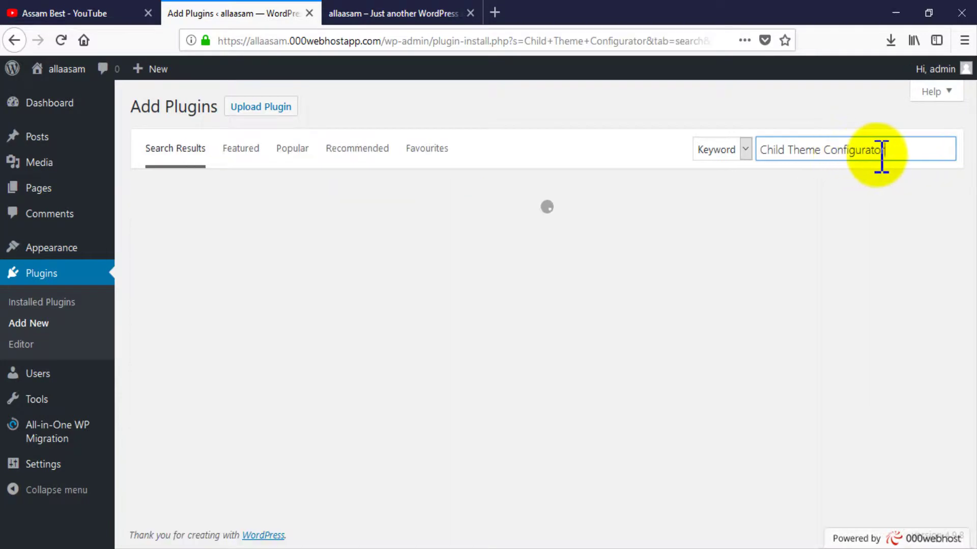
Step: Install and activate the Child Theme Configurator plugin by Lilaea Media
drag(898, 155, 765, 155)
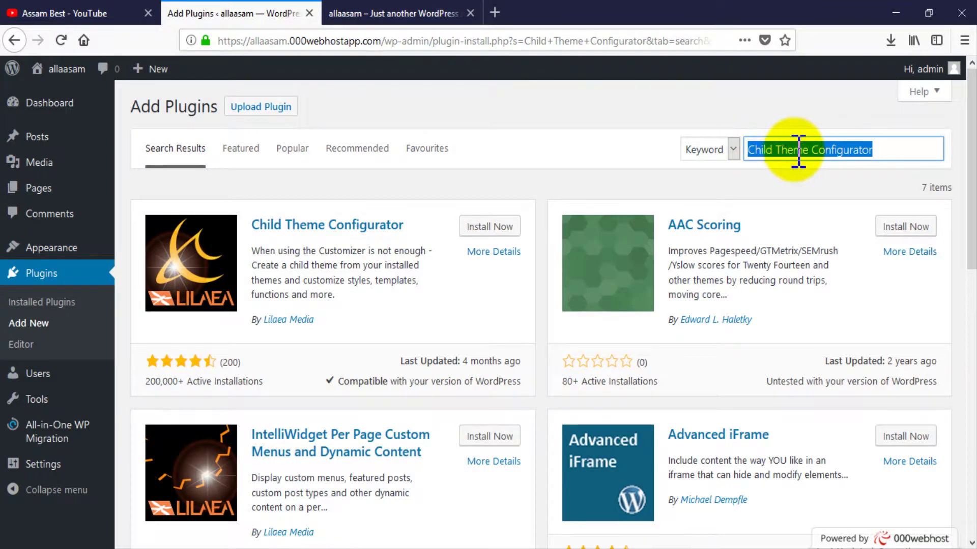
click(825, 151)
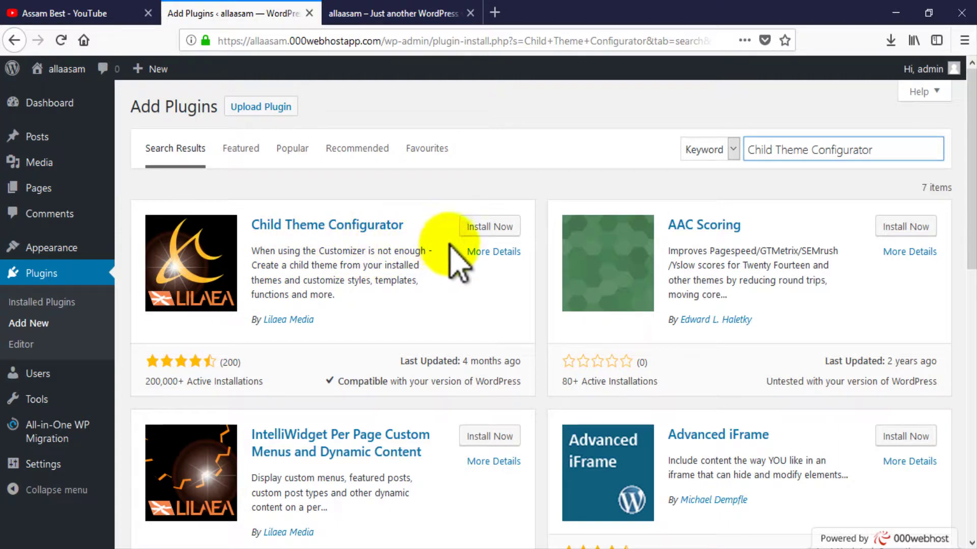
click(491, 227)
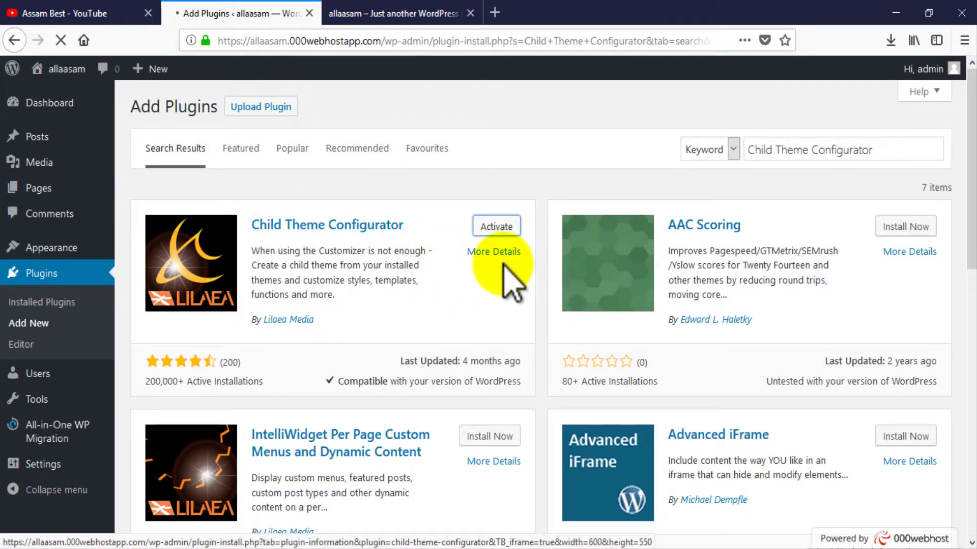
click(489, 235)
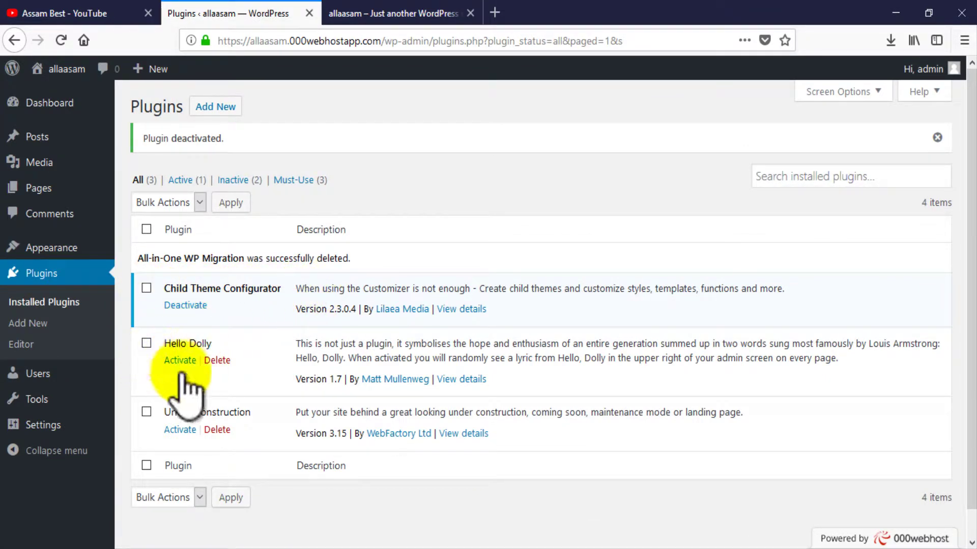
Step: Delete the Under Construction and Hello Dolly plugins together with their data
click(217, 430)
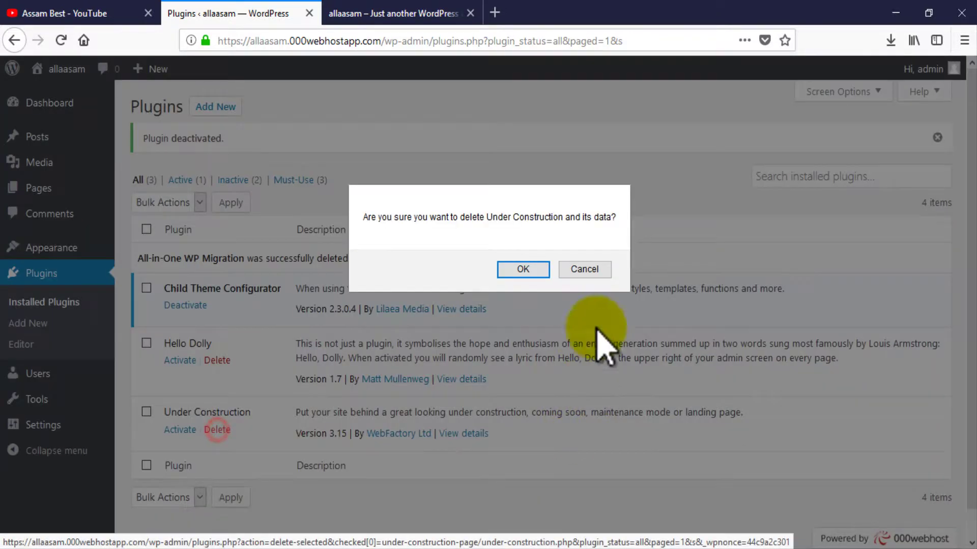
click(527, 268)
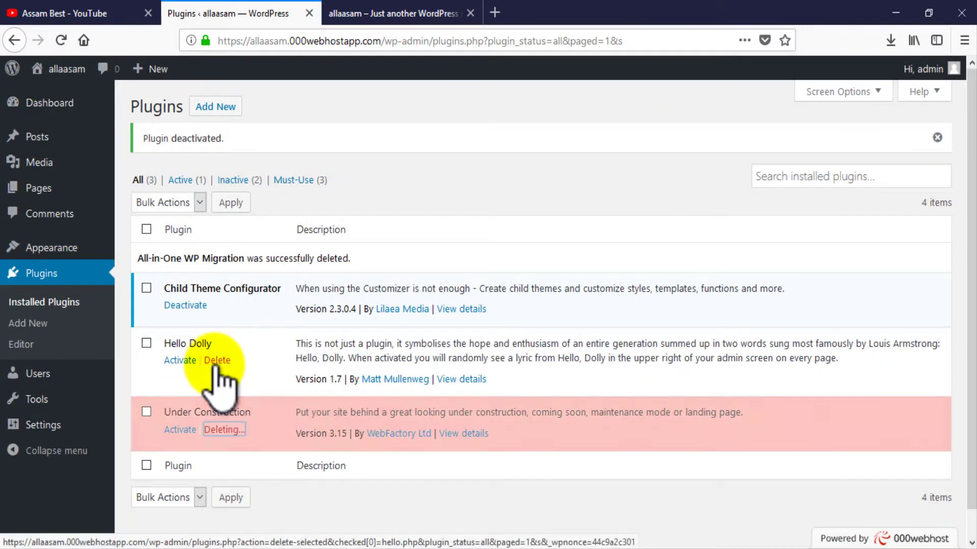
click(216, 361)
click(504, 270)
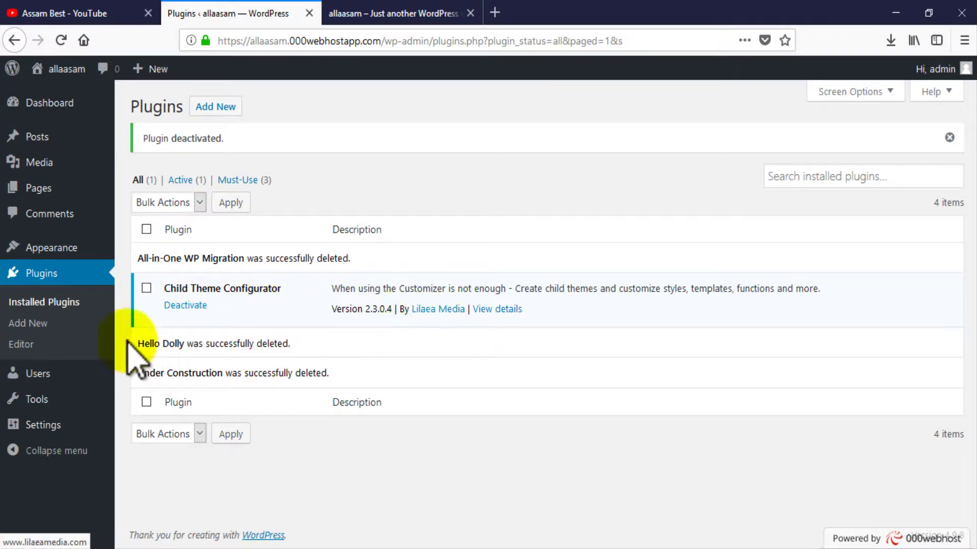
click(97, 288)
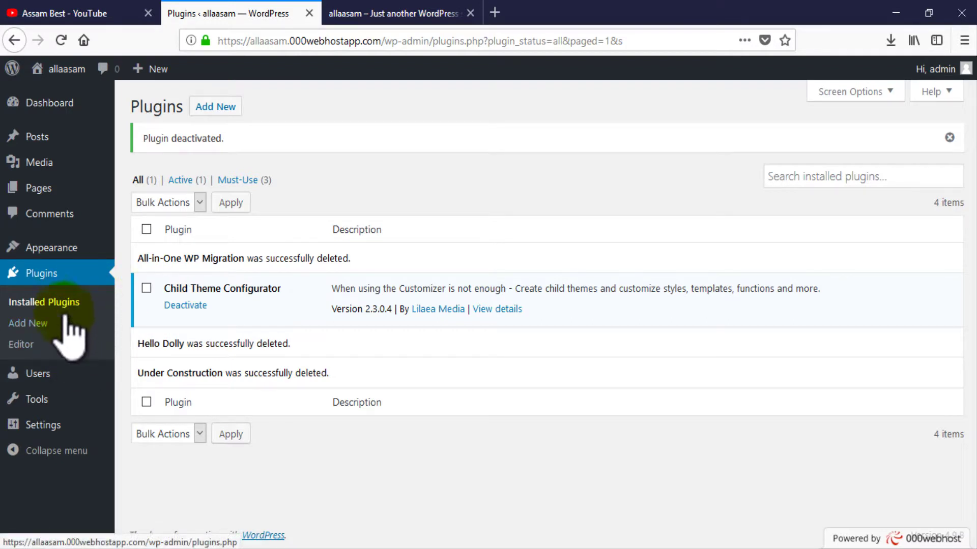
Step: Open the Child Themes tool and choose CREATE a new Child Theme as the action
mouse_move(44, 402)
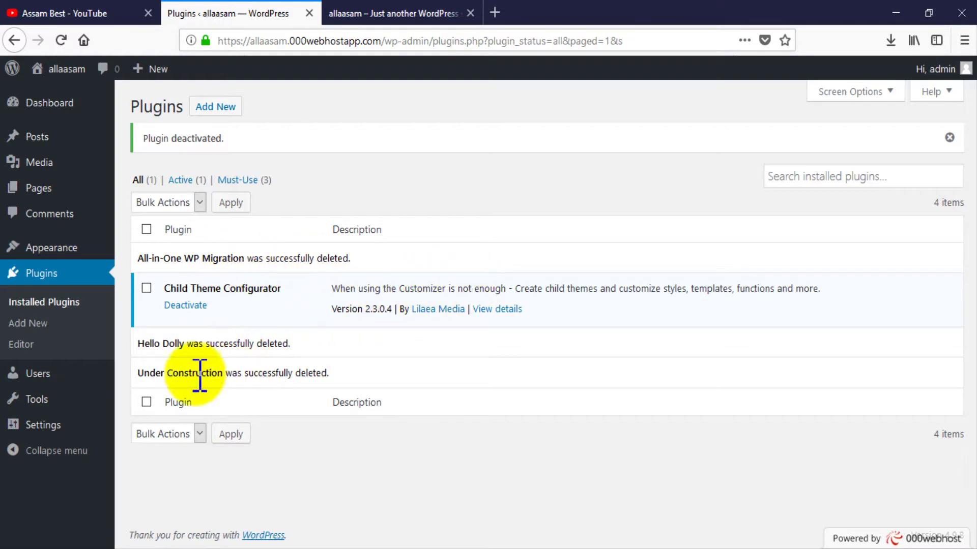
mouse_move(107, 399)
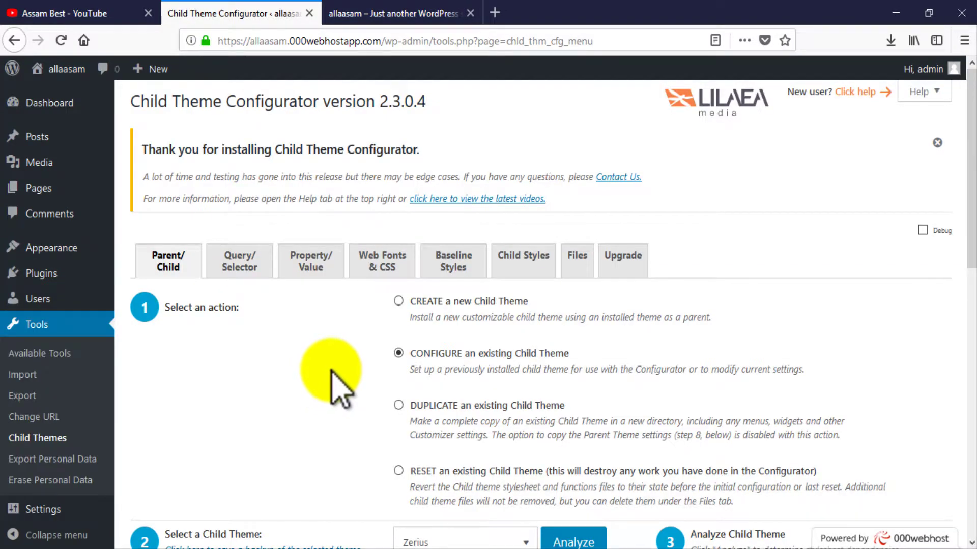
scroll(692, 329, down, 2)
scroll(680, 426, down, 2)
scroll(478, 321, up, 4)
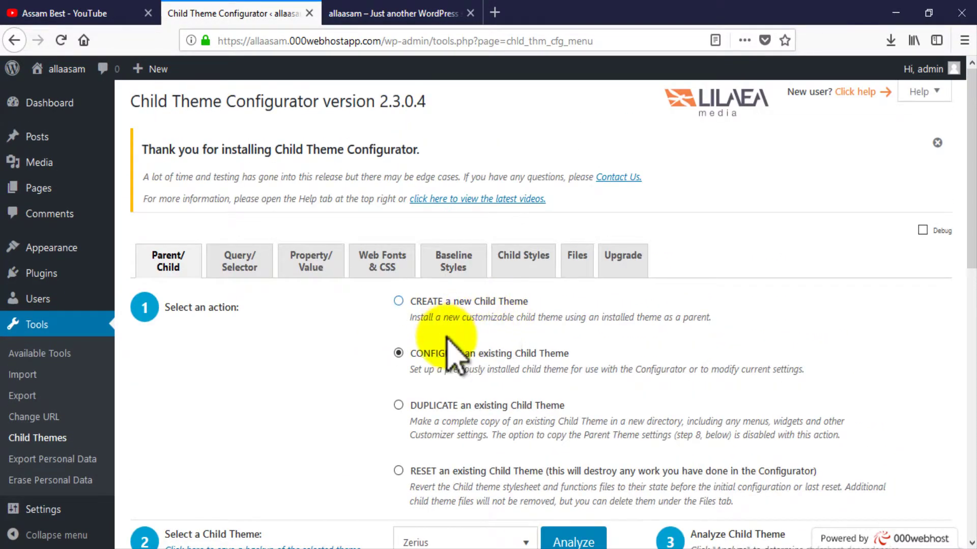
click(398, 301)
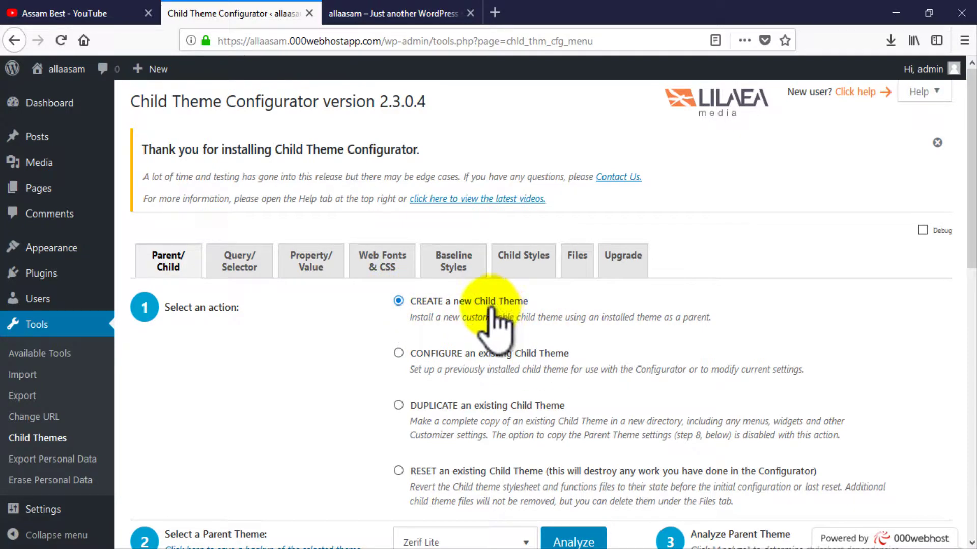
scroll(593, 414, down, 3)
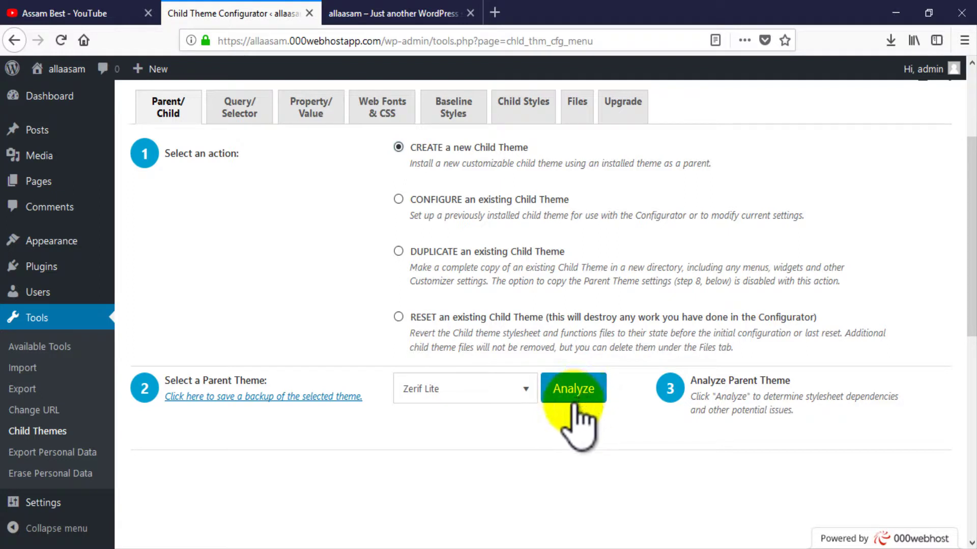
Step: Select VioMag as the parent theme and analyze it for use with a child theme
click(524, 391)
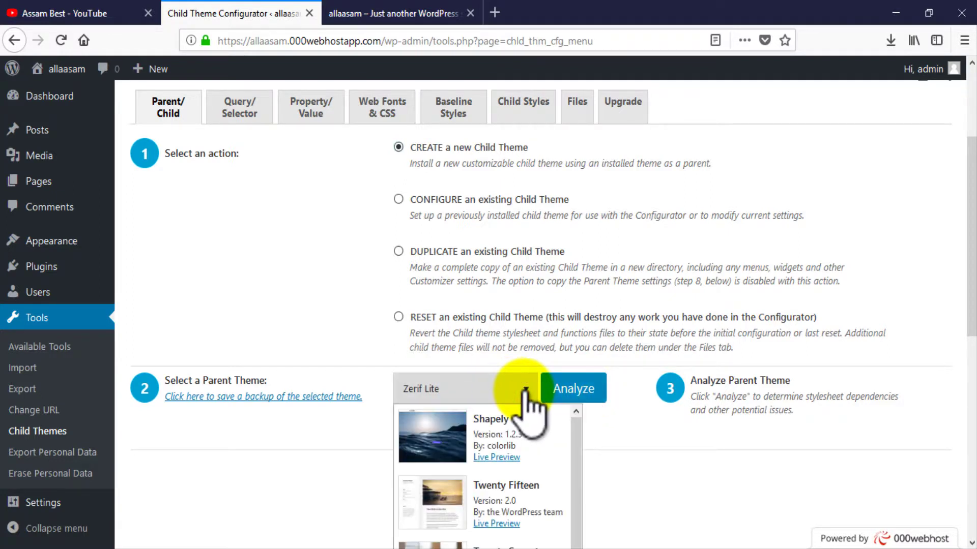
drag(580, 448, 578, 423)
scroll(699, 426, down, 3)
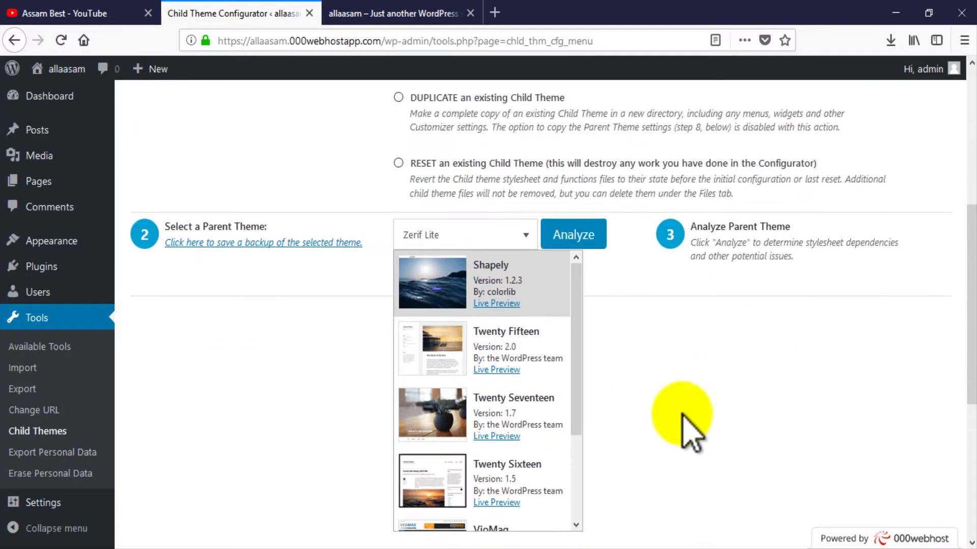
drag(573, 356, 586, 423)
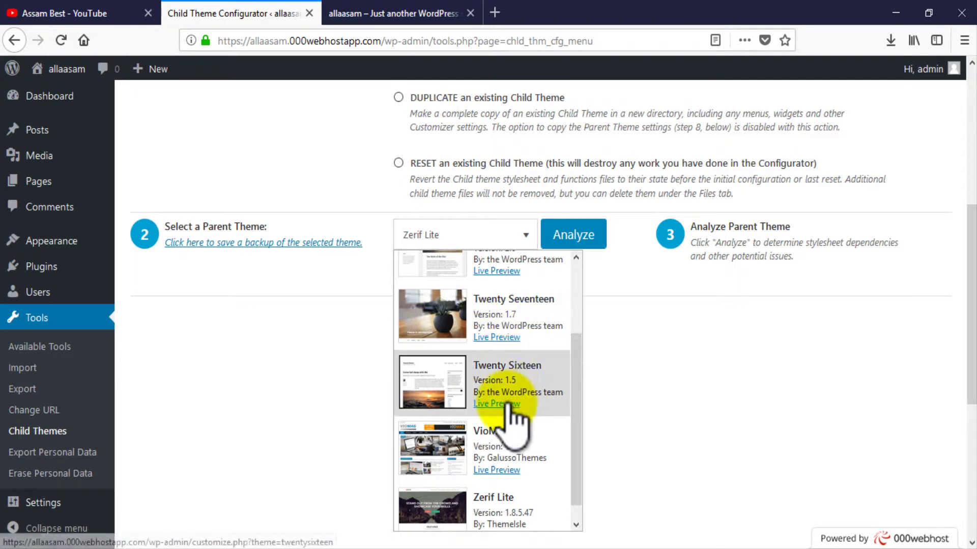
click(516, 448)
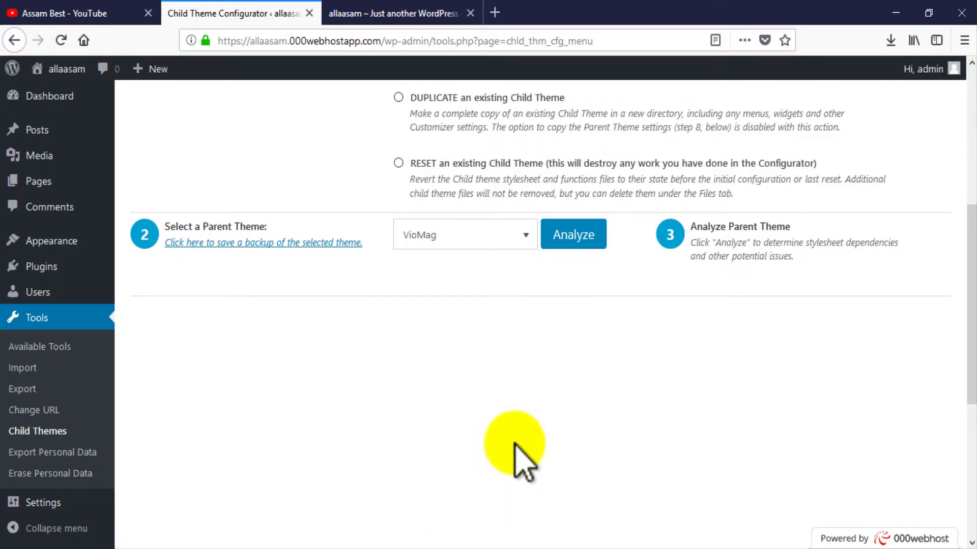
click(581, 244)
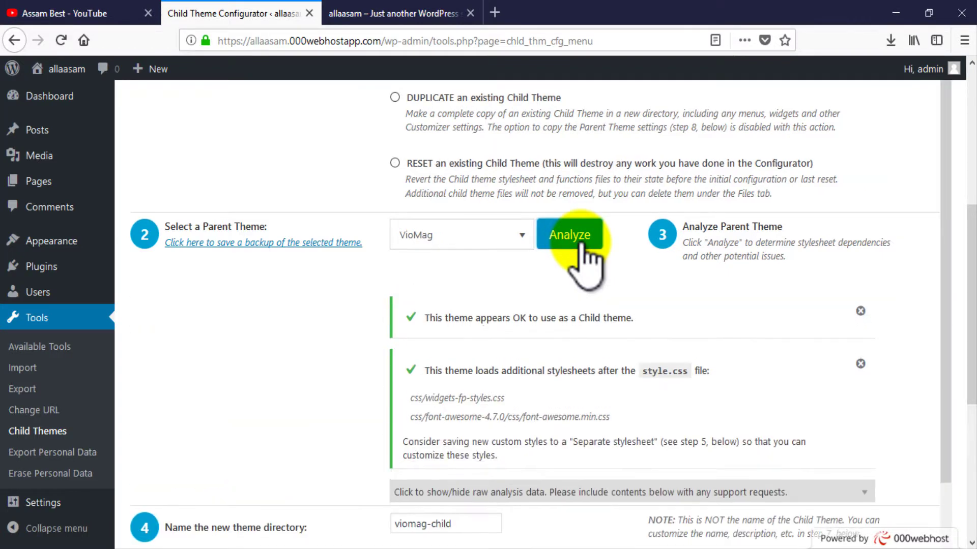
Step: Replace the suggested name of the new theme directory with the author's first name
scroll(630, 320, down, 3)
scroll(639, 346, down, 1)
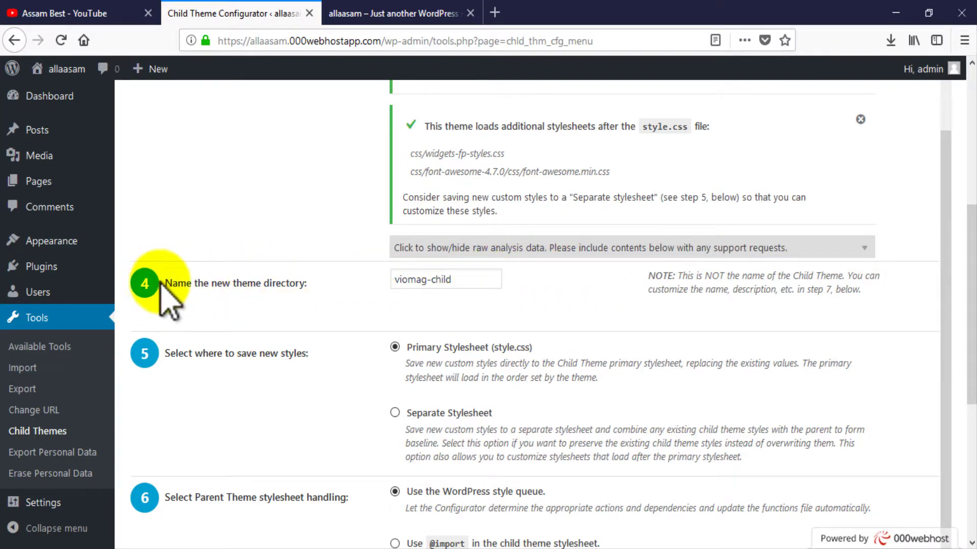
drag(168, 283, 318, 289)
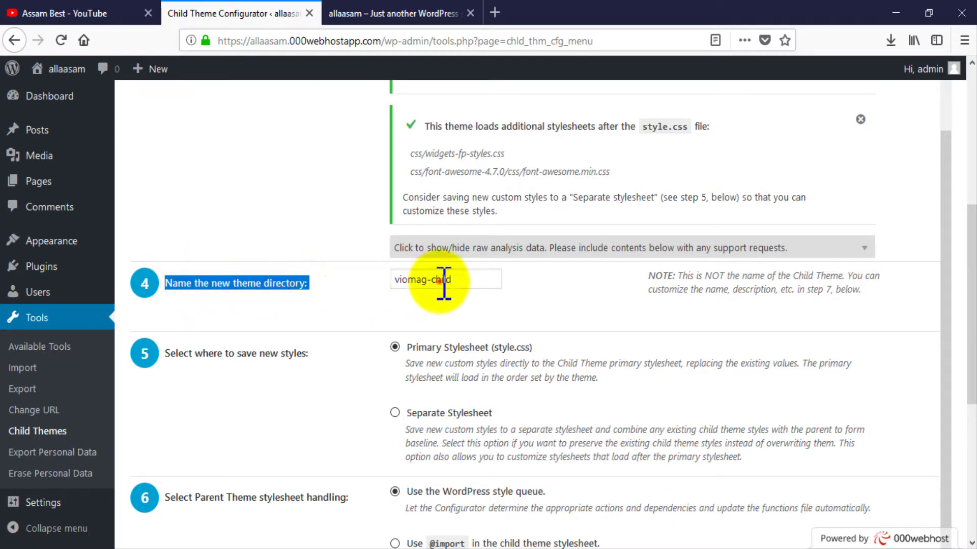
click(422, 279)
drag(458, 282, 341, 293)
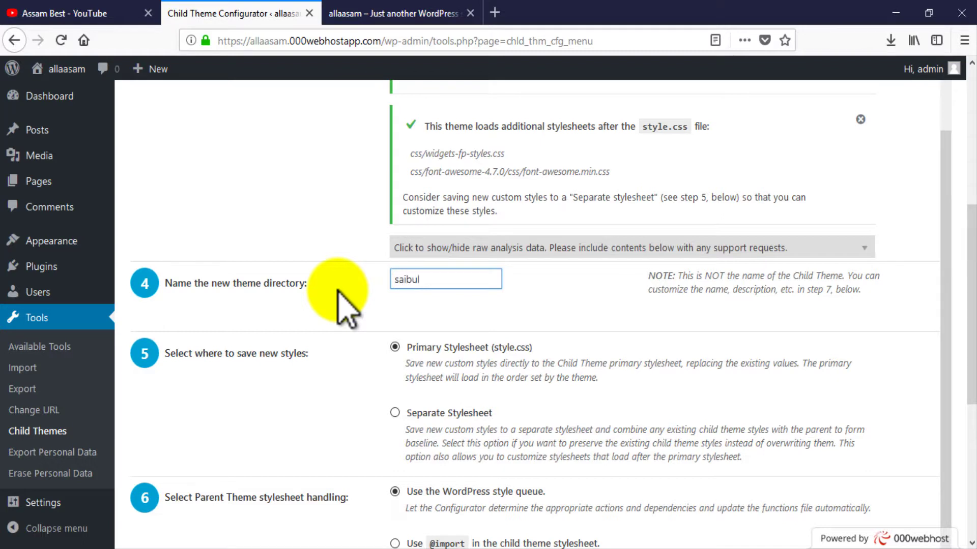
drag(425, 282, 403, 289)
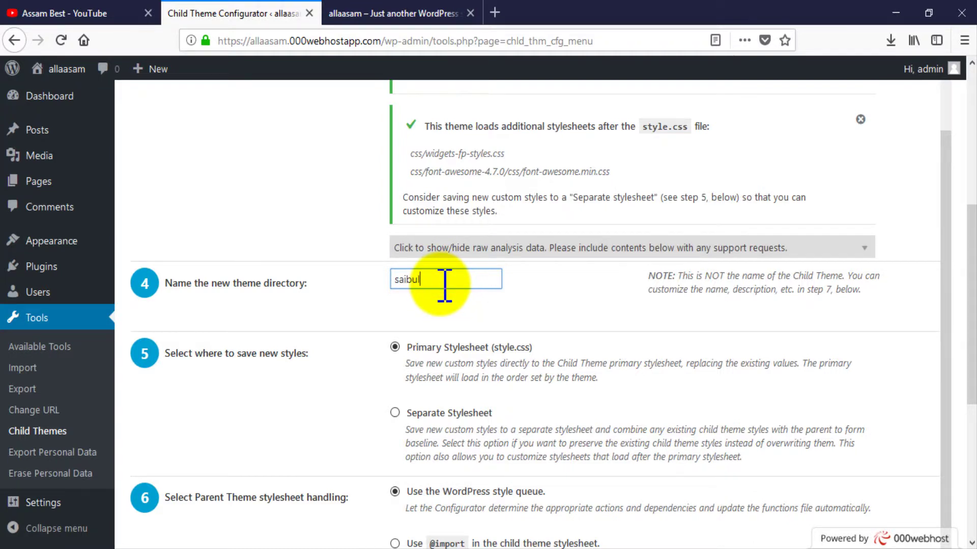
drag(440, 283, 398, 285)
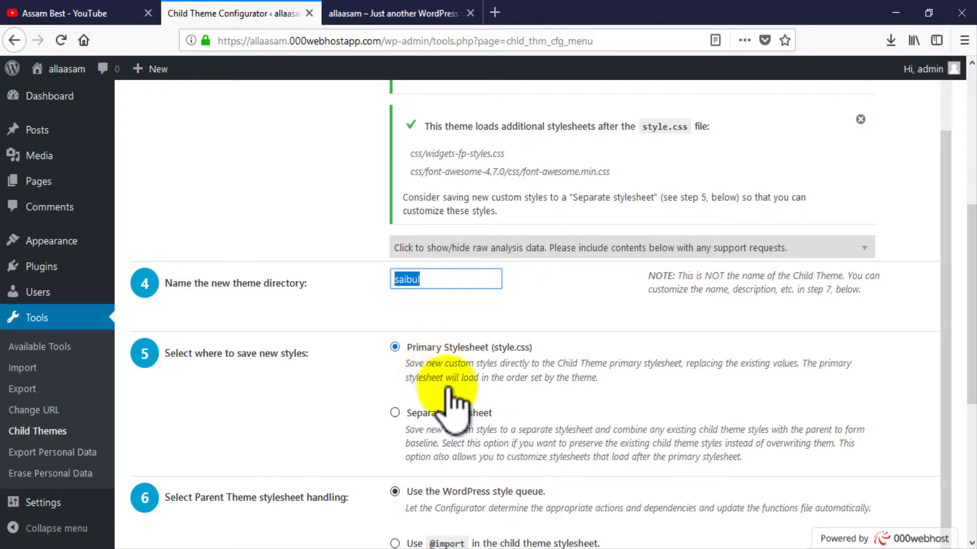
Step: Enable Ignore parent theme stylesheets in the advanced handling options of the parent theme stylesheet handling
scroll(433, 397, down, 3)
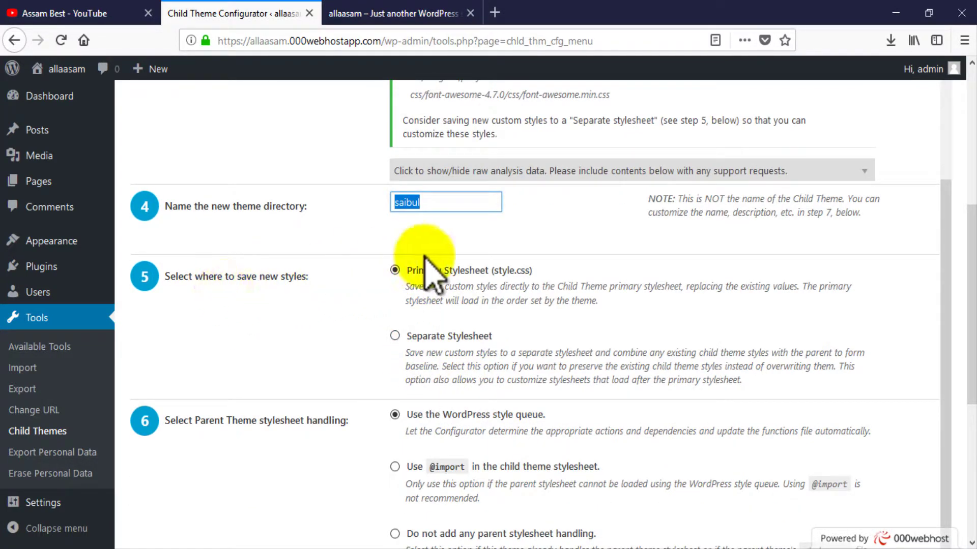
scroll(455, 397, down, 2)
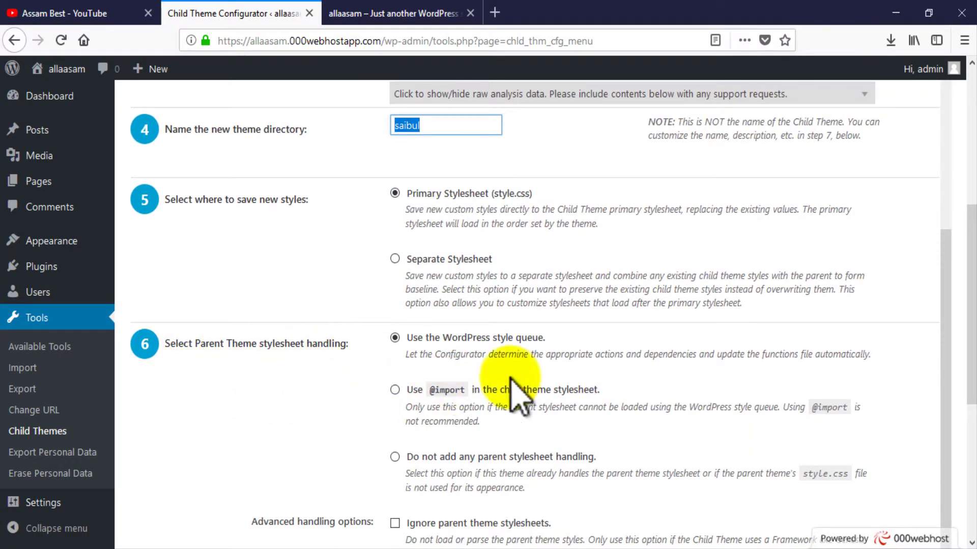
scroll(475, 376, down, 2)
scroll(399, 389, down, 3)
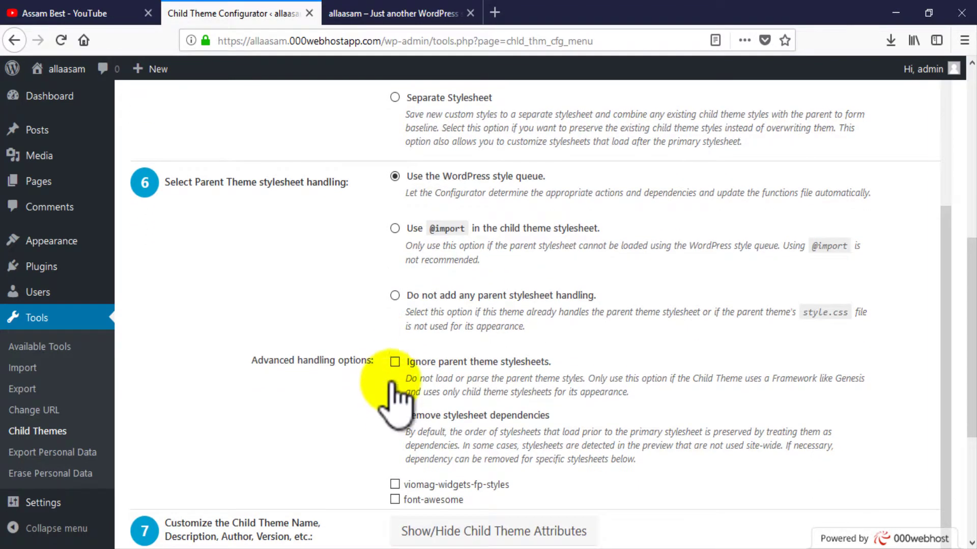
click(394, 362)
scroll(464, 405, down, 5)
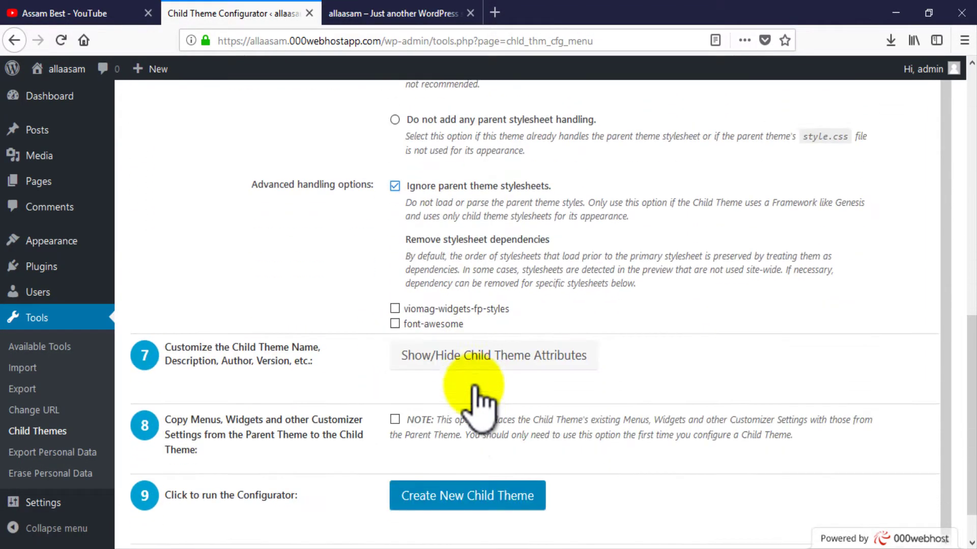
Step: Show the child theme attributes and set the Child Theme Name to the author's first name
drag(170, 301, 307, 317)
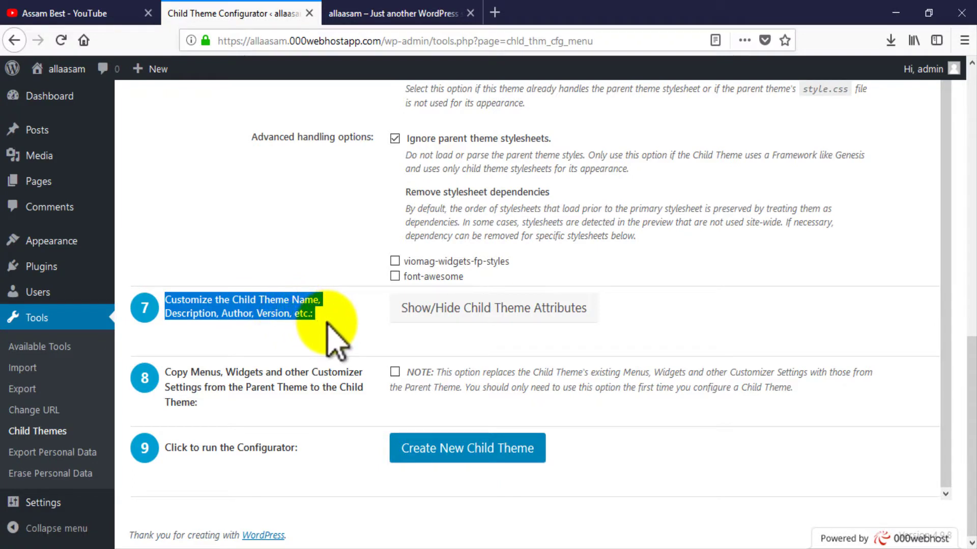
click(515, 311)
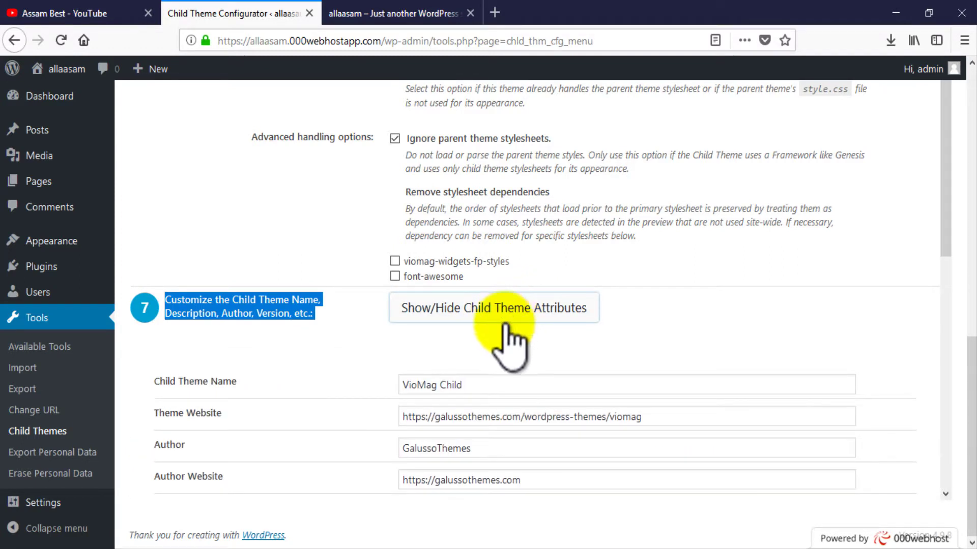
scroll(518, 340, down, 2)
scroll(518, 340, down, 2)
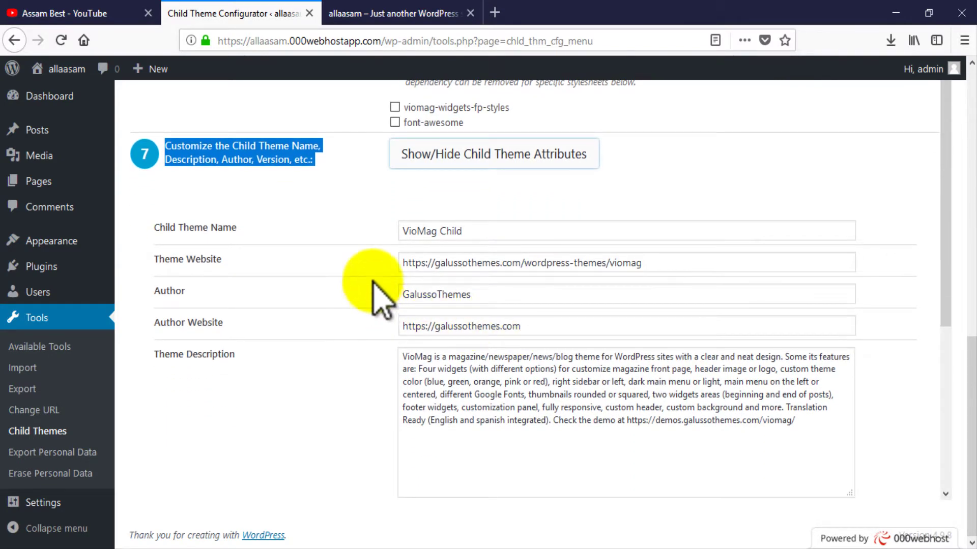
drag(472, 233, 373, 244)
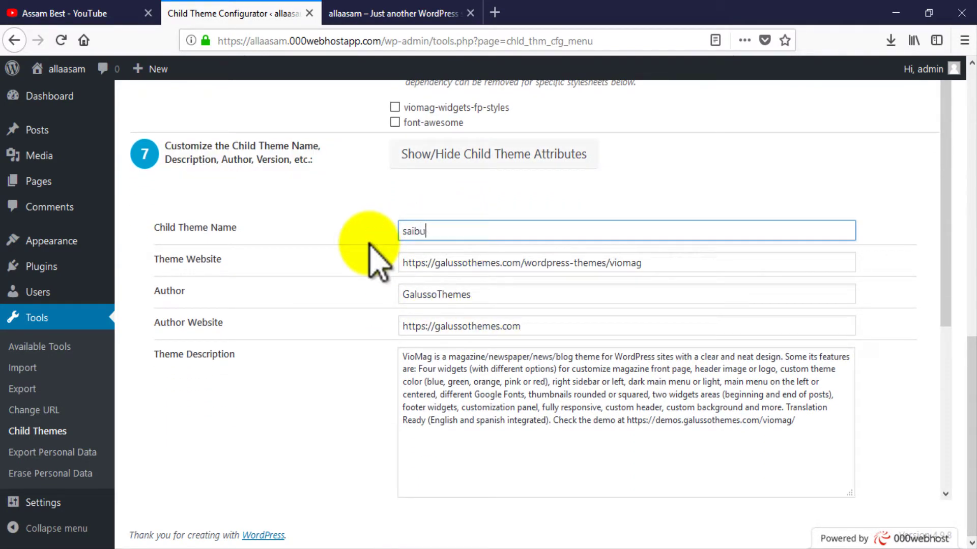
click(153, 259)
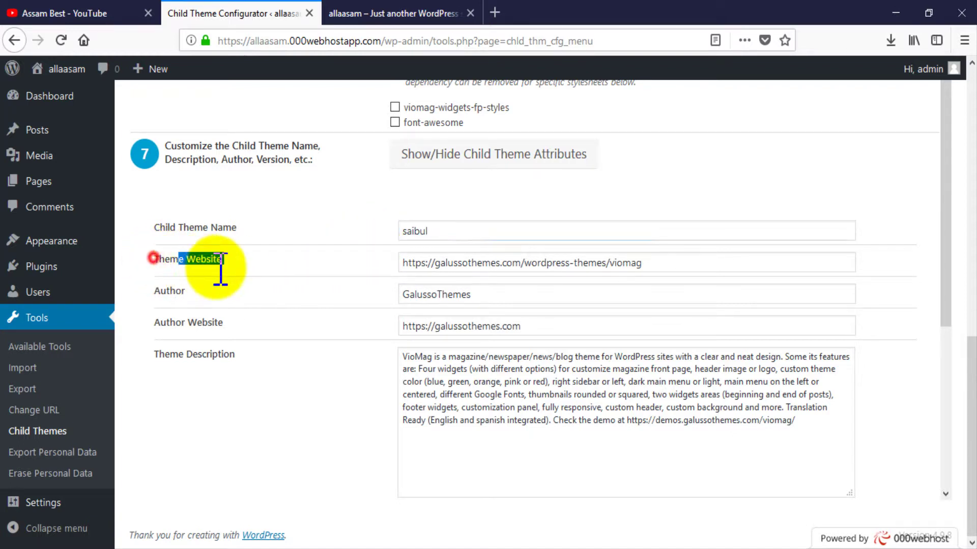
drag(254, 41, 351, 41)
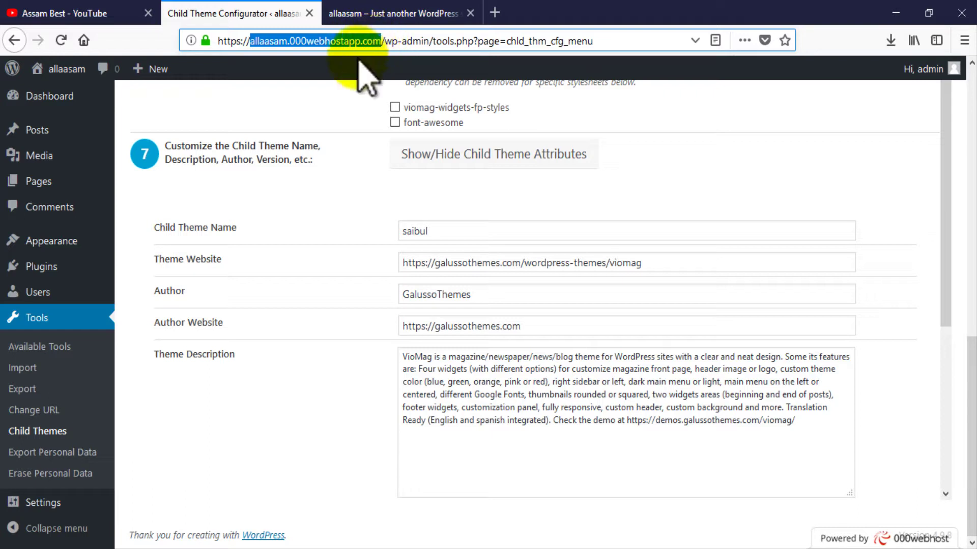
click(671, 264)
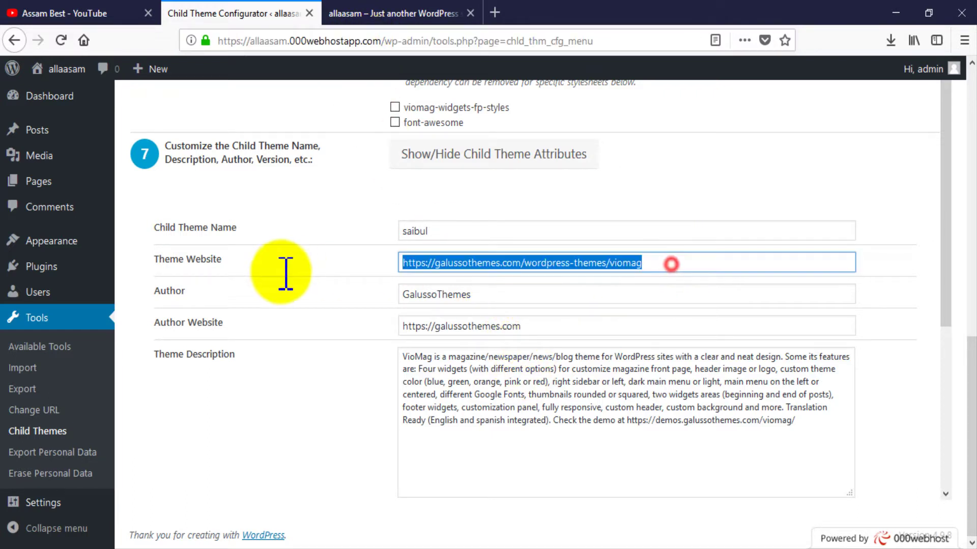
triple_click(414, 251)
click(429, 257)
triple_click(430, 257)
drag(430, 258, 578, 277)
drag(429, 263, 777, 263)
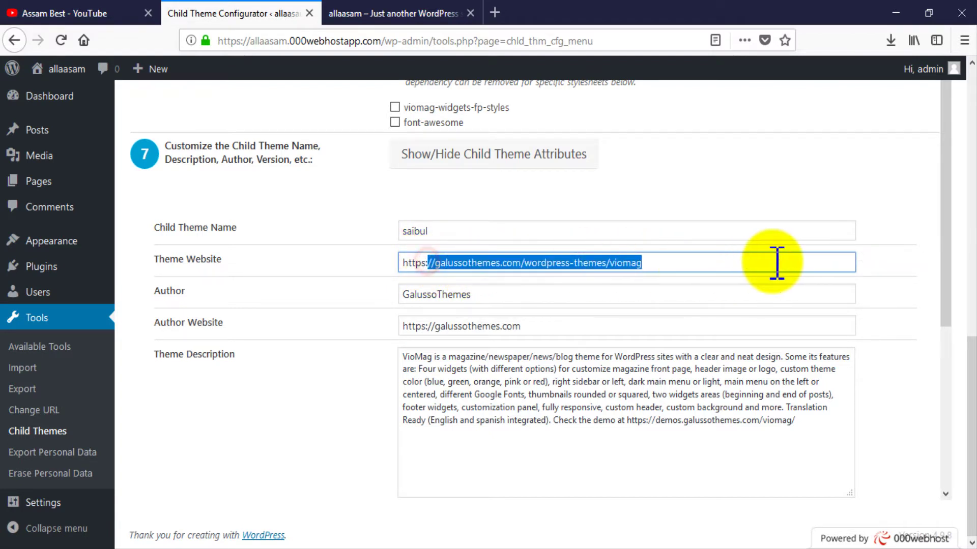
text(allaasam.000webhostapp.com)
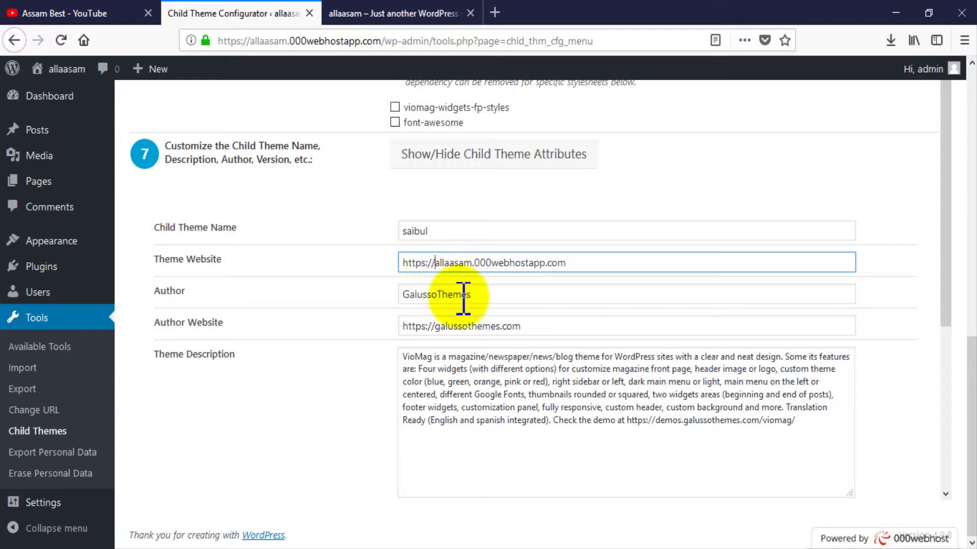
drag(489, 298, 375, 305)
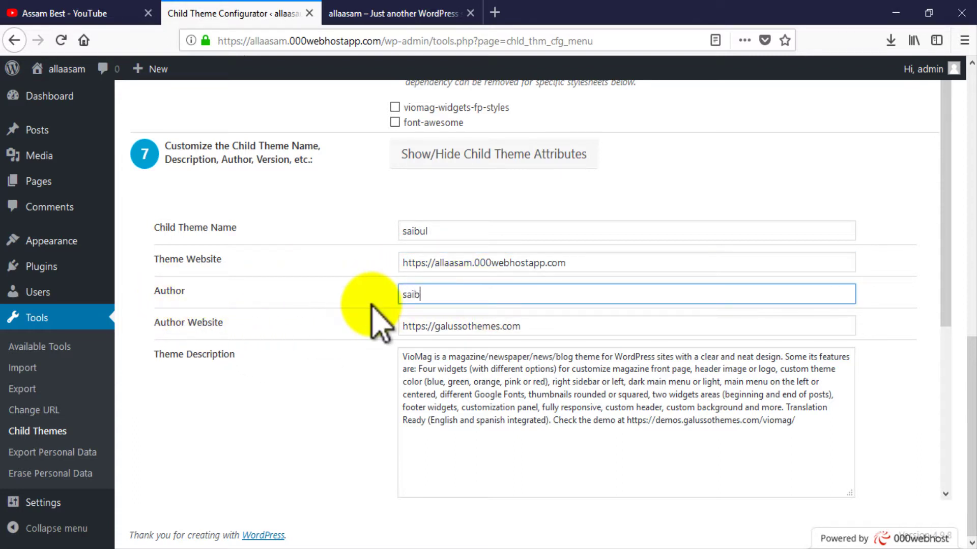
drag(538, 326, 360, 305)
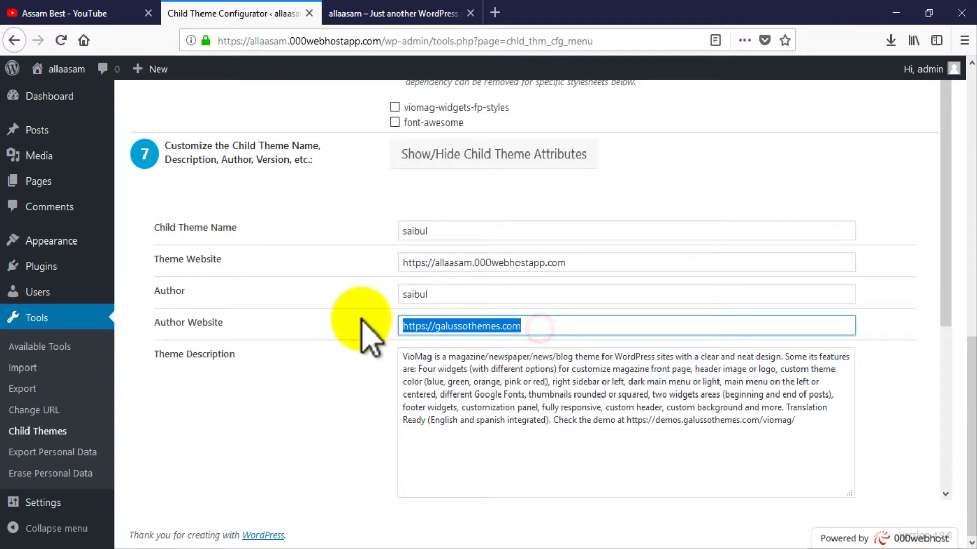
drag(434, 326, 609, 322)
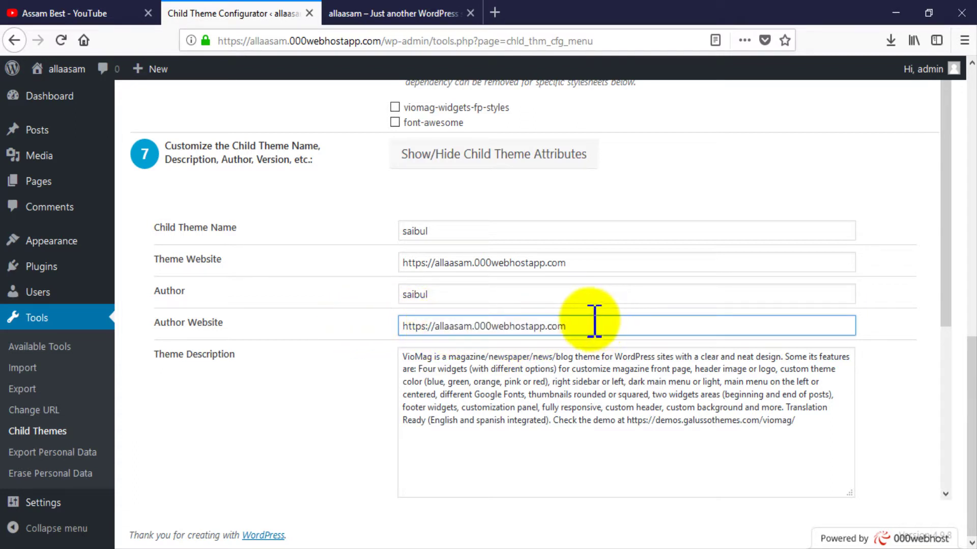
drag(441, 326, 557, 326)
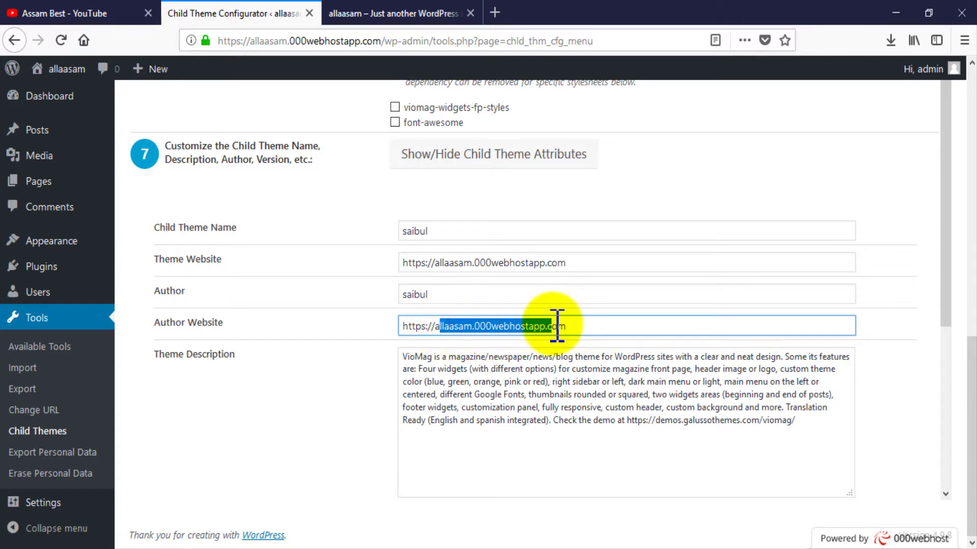
Step: Keep the suggested description, tags and version, and run the configurator to create the new child theme
scroll(671, 327, down, 5)
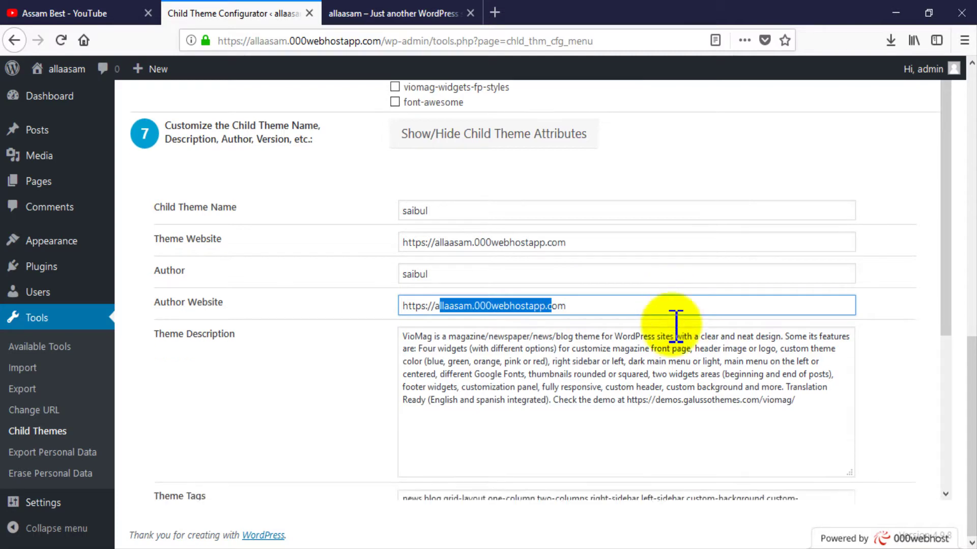
scroll(676, 327, down, 2)
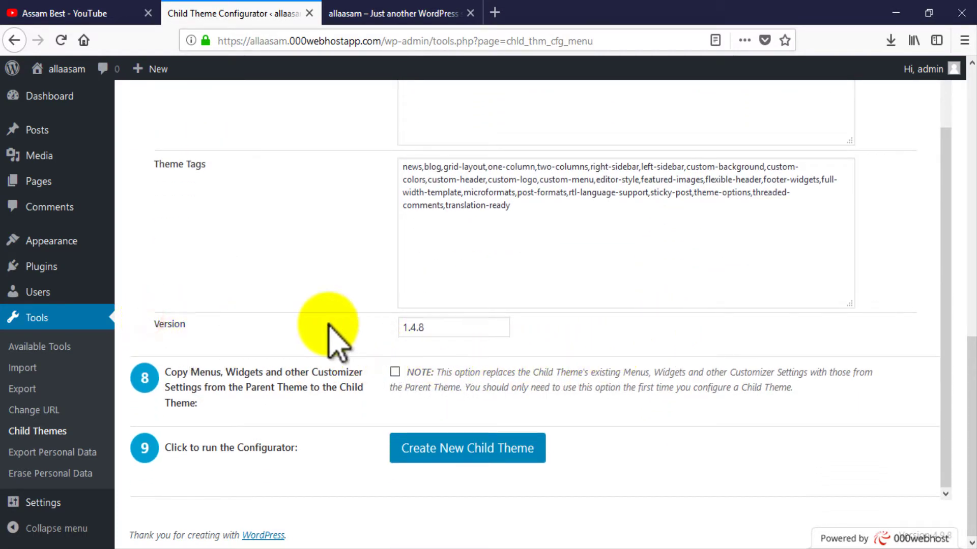
drag(440, 327, 375, 327)
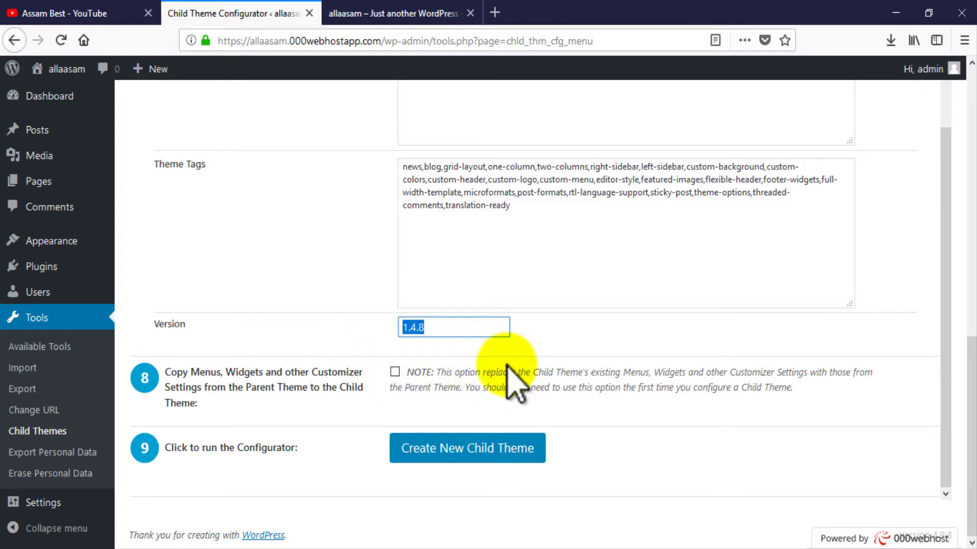
click(487, 453)
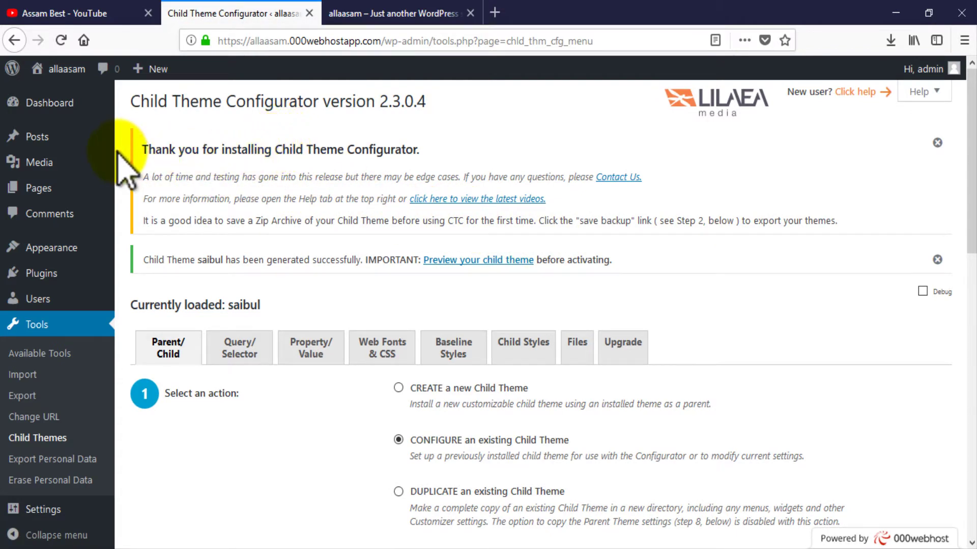
Step: Check the notices about the generated child theme and go to the site's installed themes
drag(143, 150, 248, 153)
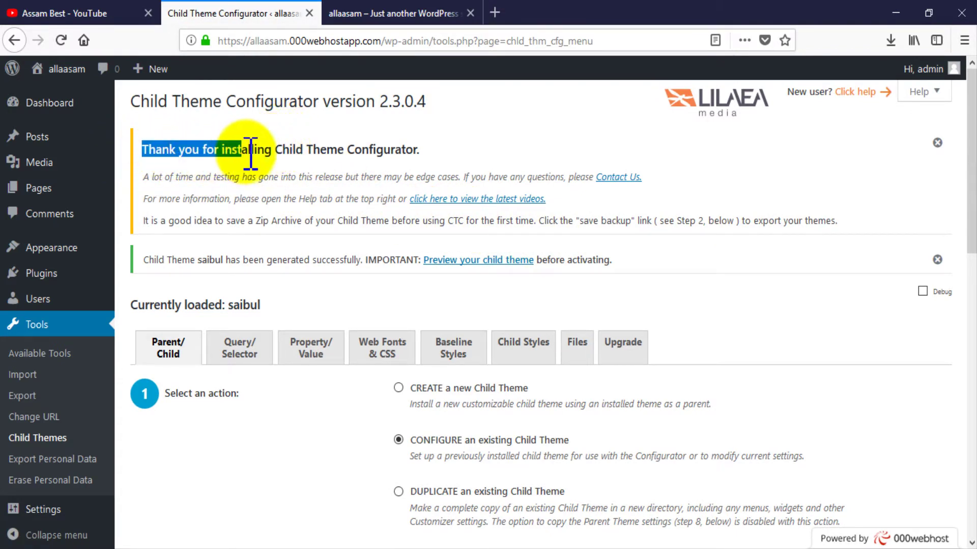
drag(363, 157, 418, 153)
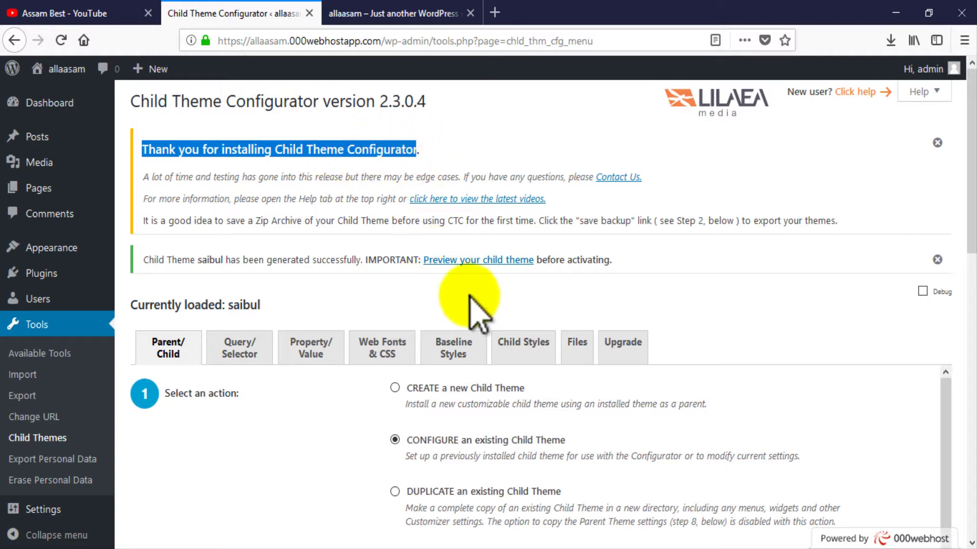
scroll(577, 243, down, 2)
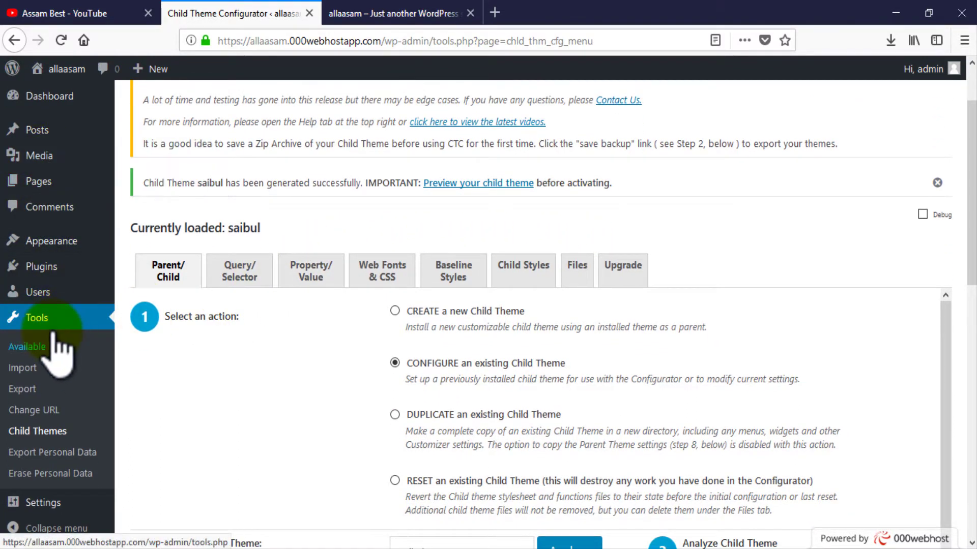
mouse_move(74, 243)
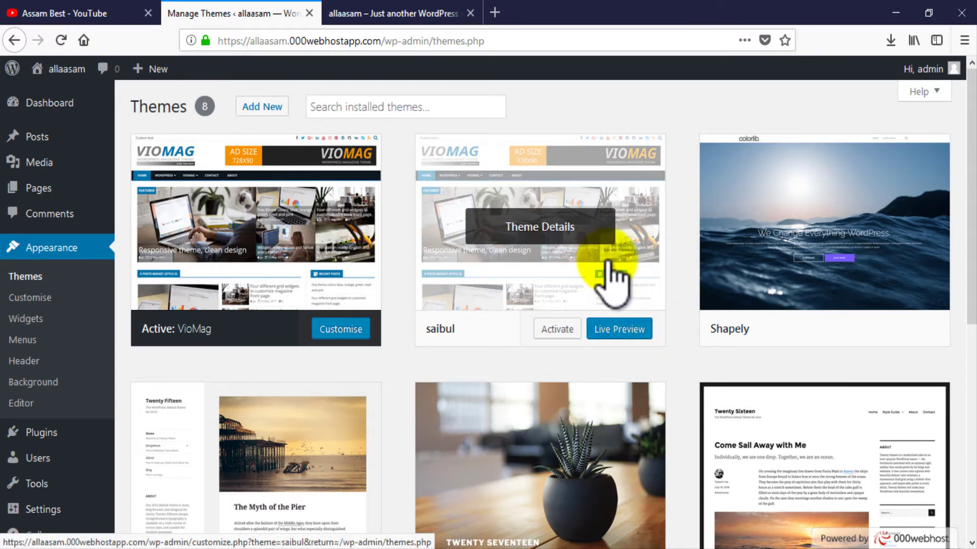
Step: View the details of the new VioMag child theme, checking its name, description and parent theme, and close them
click(582, 228)
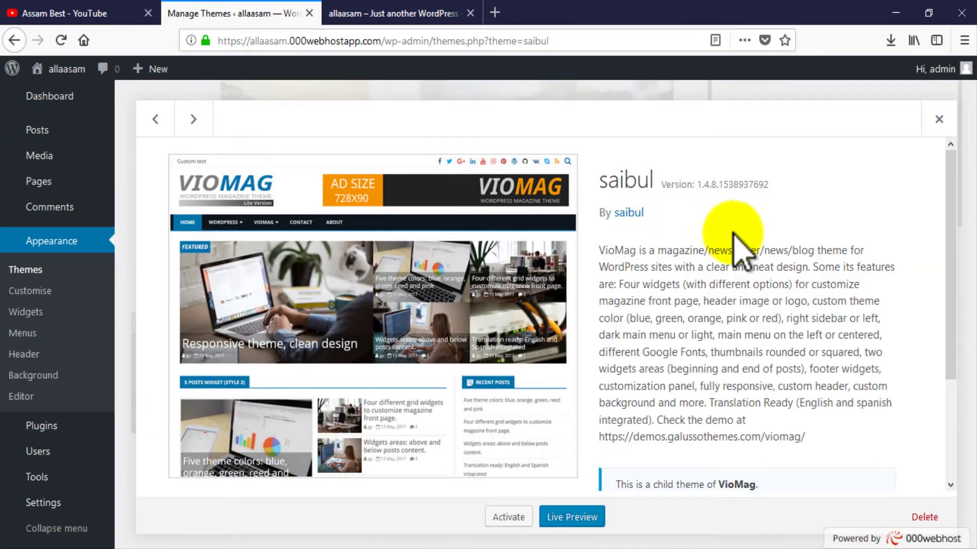
drag(638, 181, 698, 200)
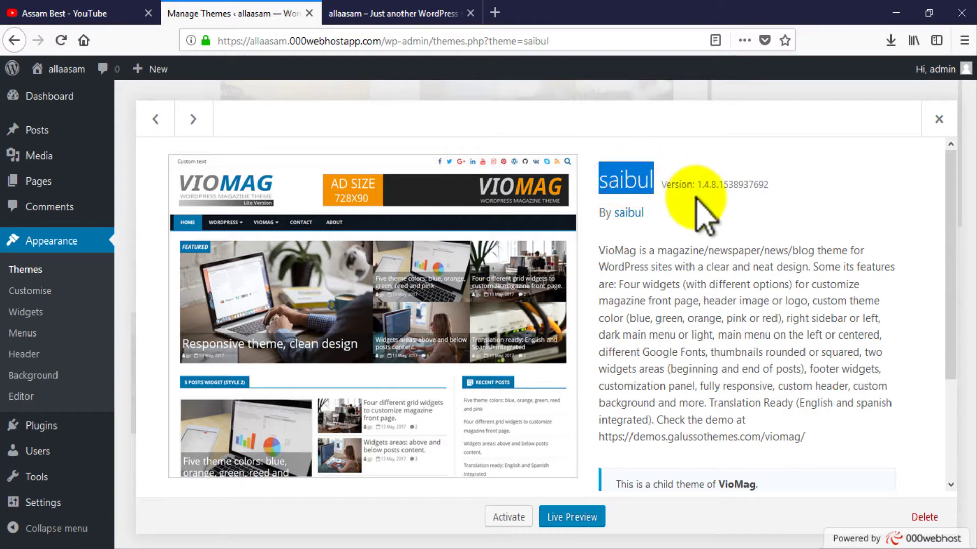
scroll(682, 283, down, 5)
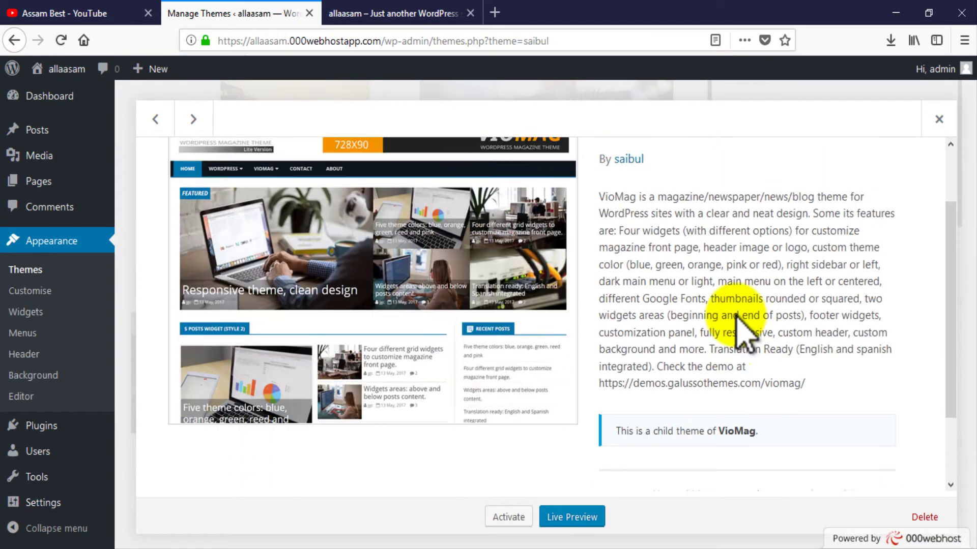
scroll(748, 447, up, 5)
click(940, 117)
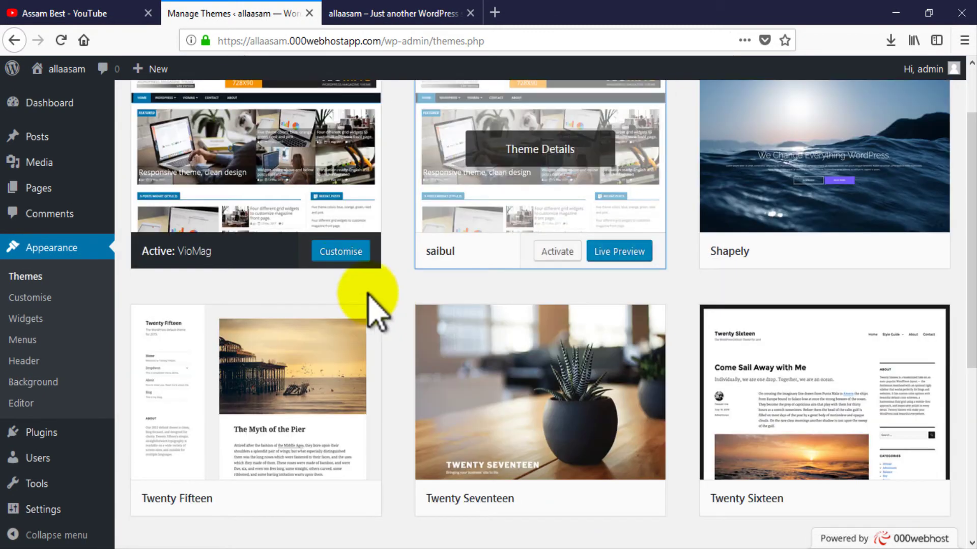
Step: Activate the new VioMag child theme and check the parent VioMag theme among the installed themes
scroll(509, 254, up, 2)
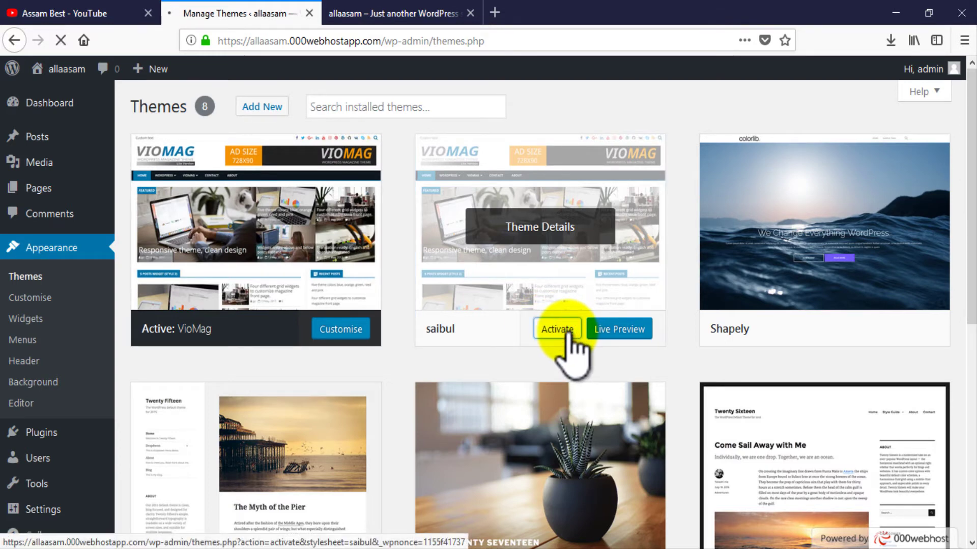
click(552, 329)
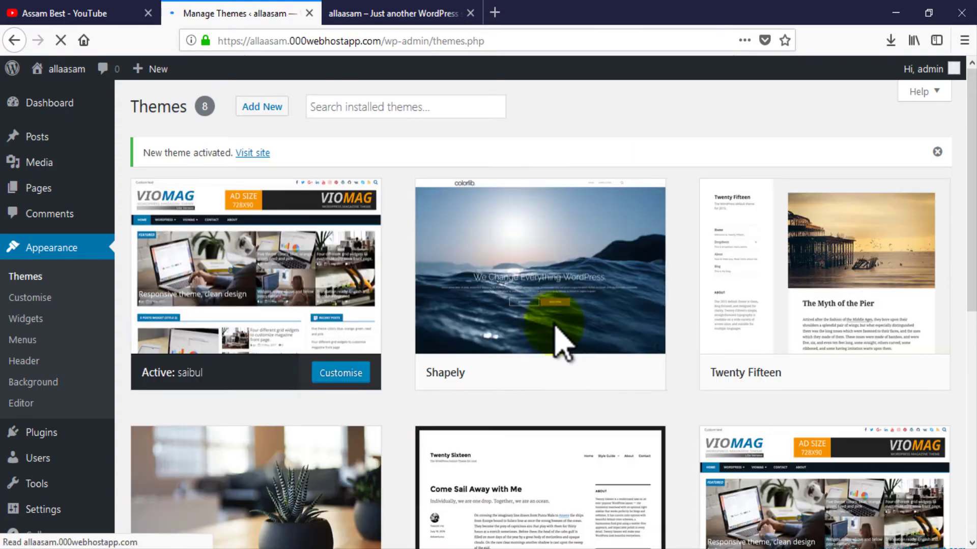
scroll(551, 300, down, 4)
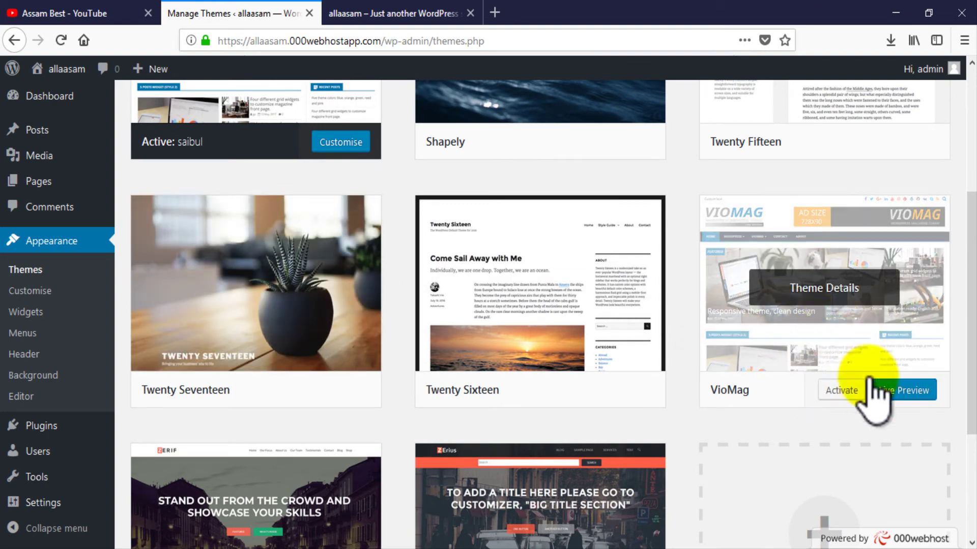
scroll(408, 303, up, 4)
Step: Reload the site's front page to check its appearance with the child theme, and switch to the Assam Best YouTube channel page
key(ctrl+Tab)
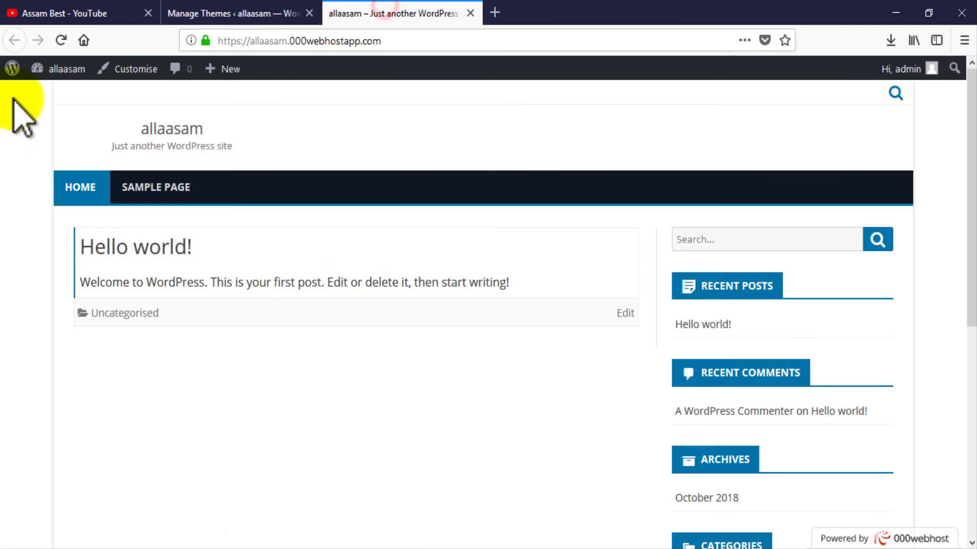
click(61, 39)
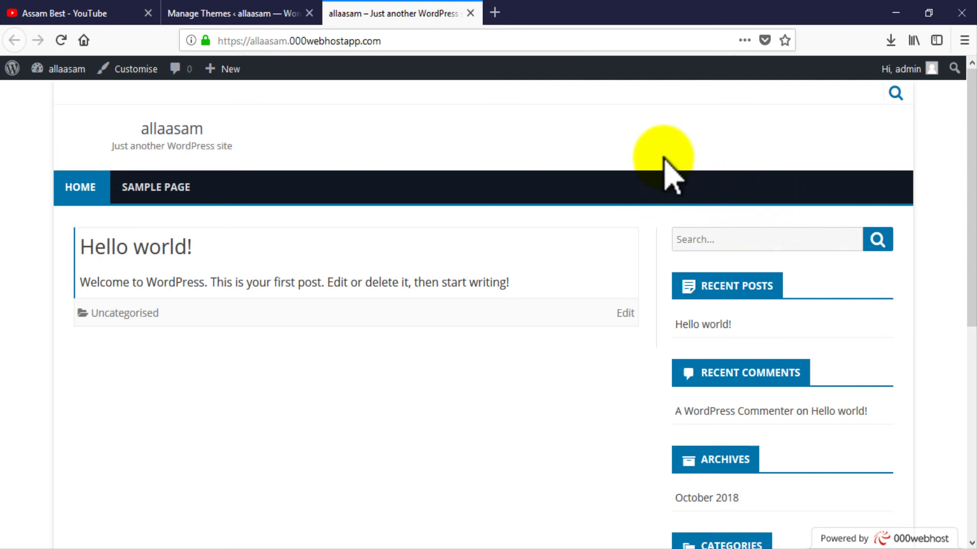
click(63, 13)
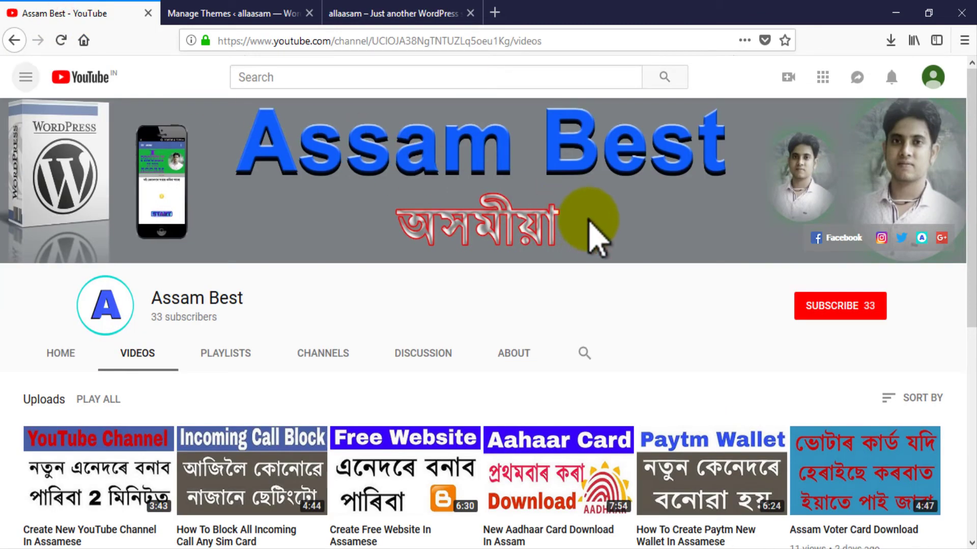